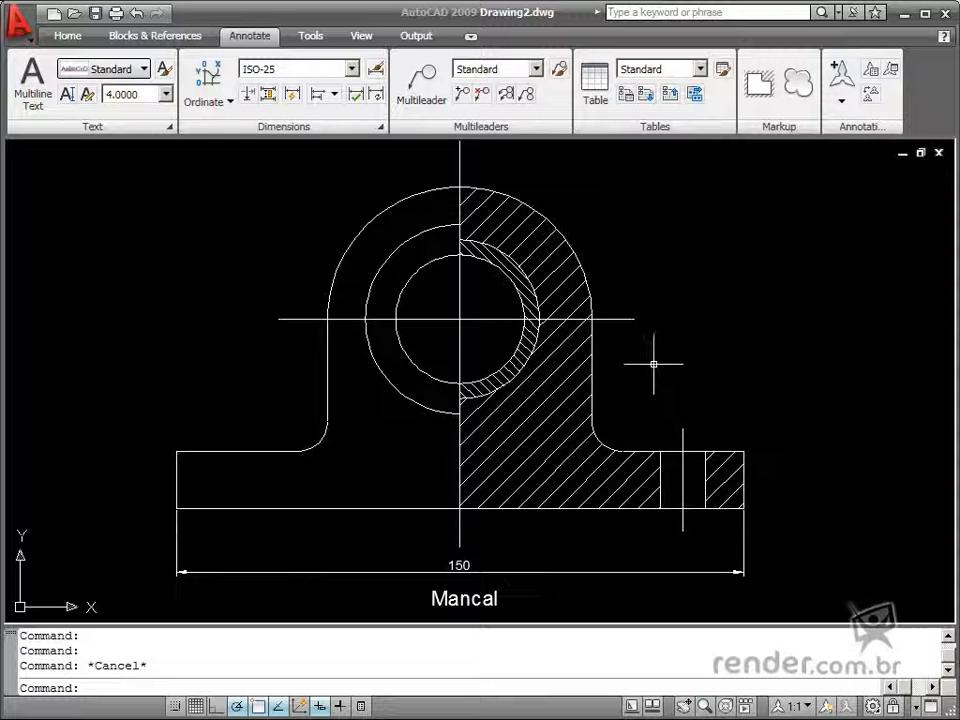
Show the Properties palette using the PROPERTIES command
type("prope")
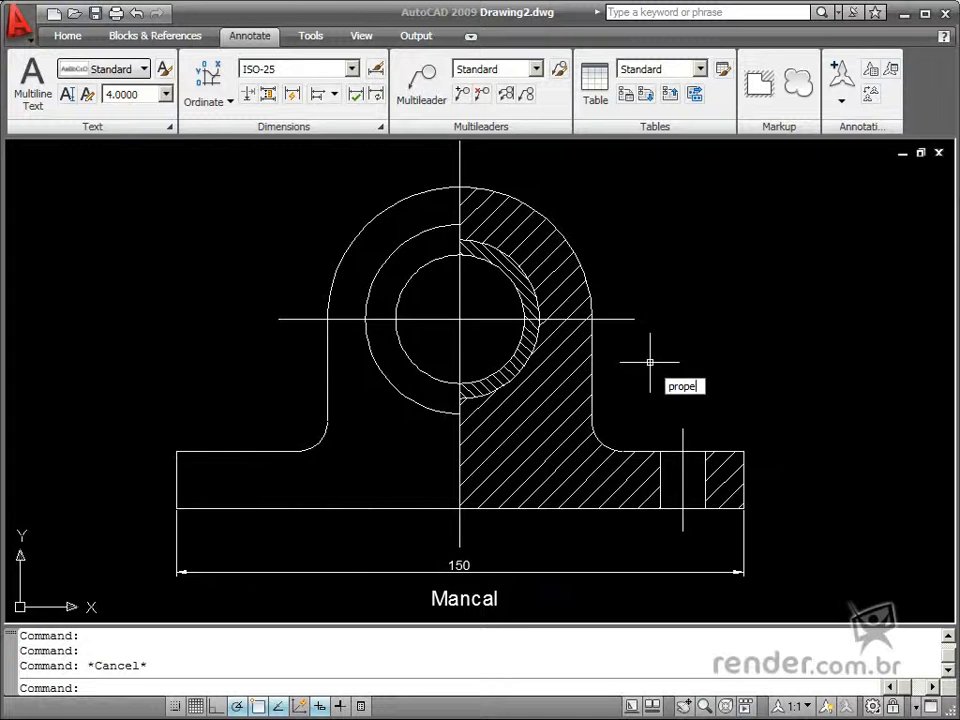
type("rties")
key("Return")
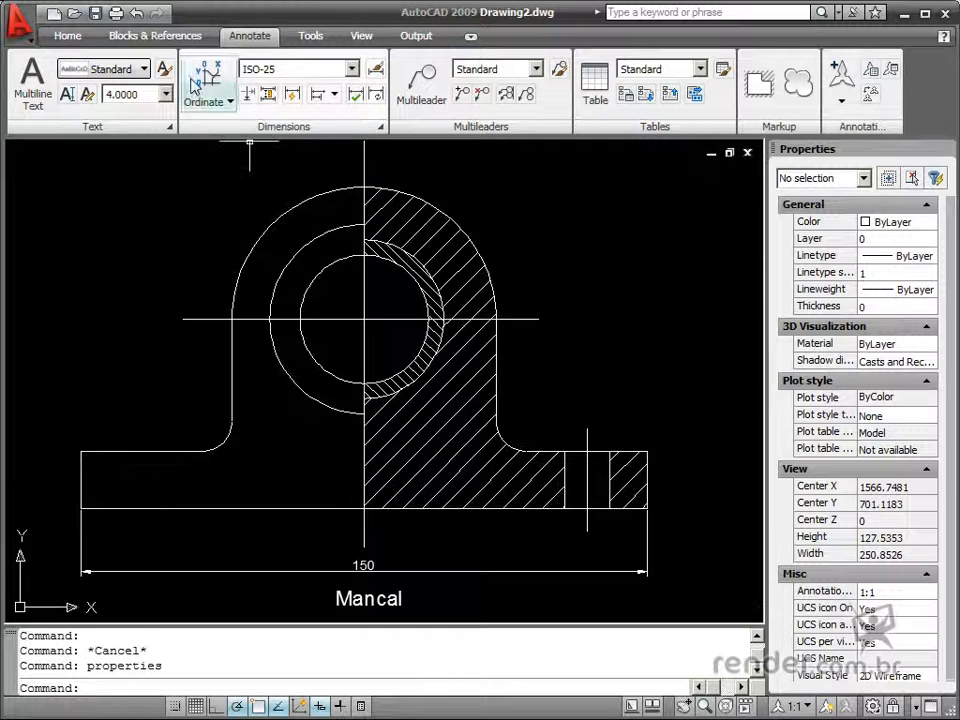
Review the text style settings and the annotative option of the large section hatch, leaving both as they are
left_click(170, 127)
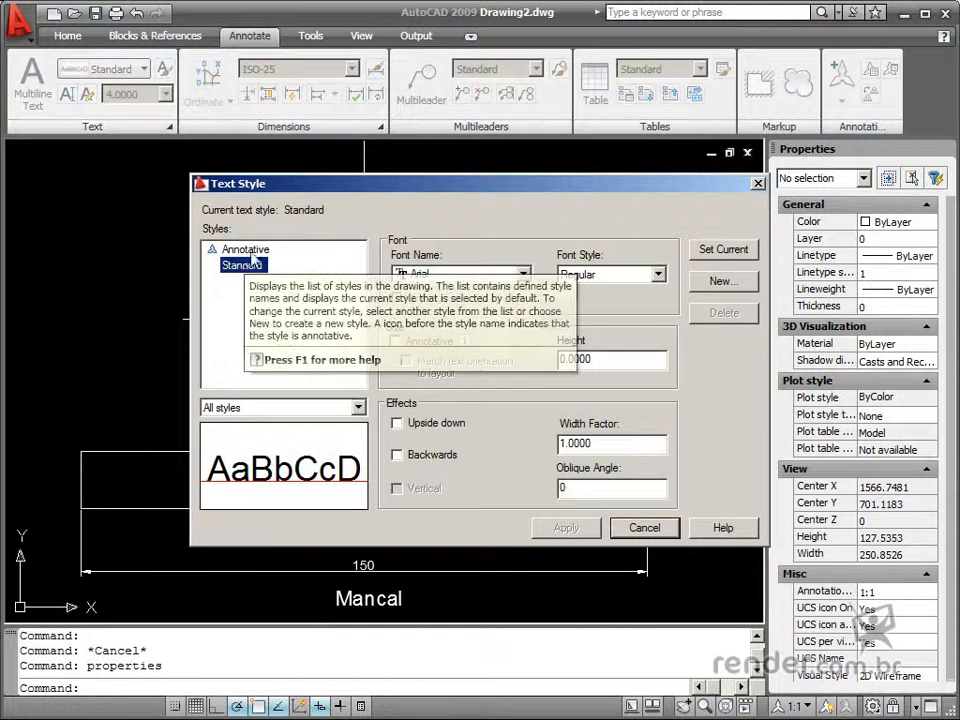
left_click(758, 184)
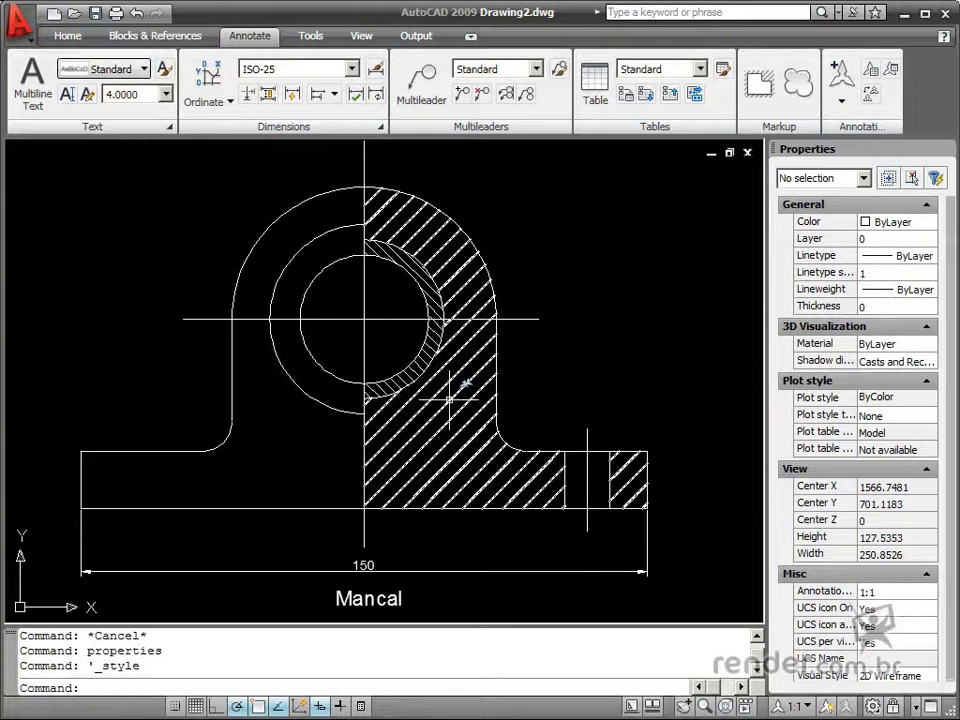
double_click(449, 398)
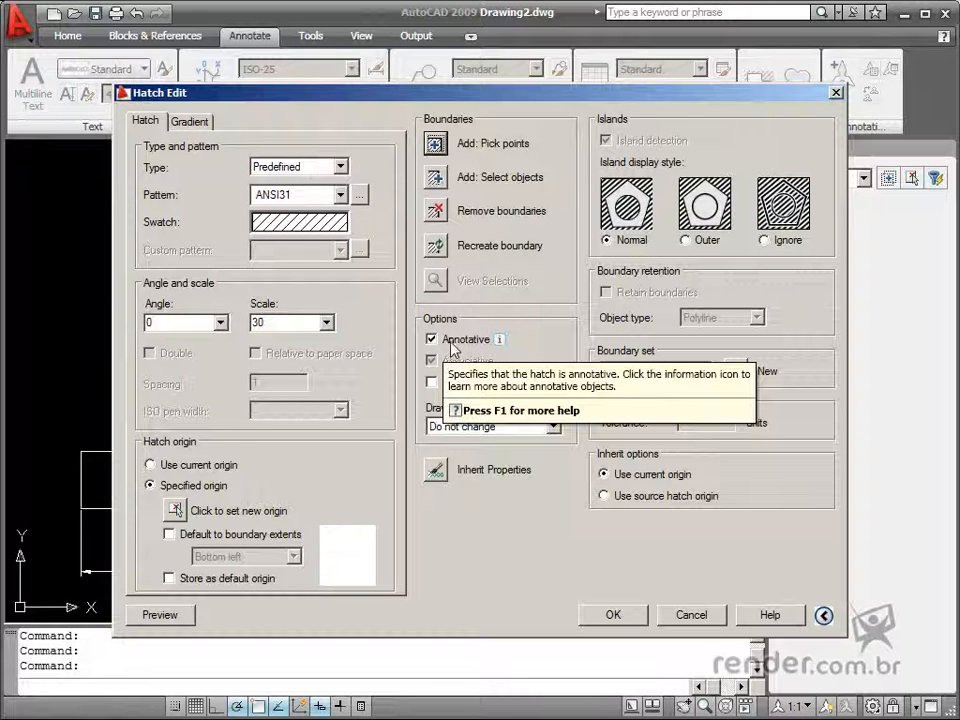
left_click(836, 92)
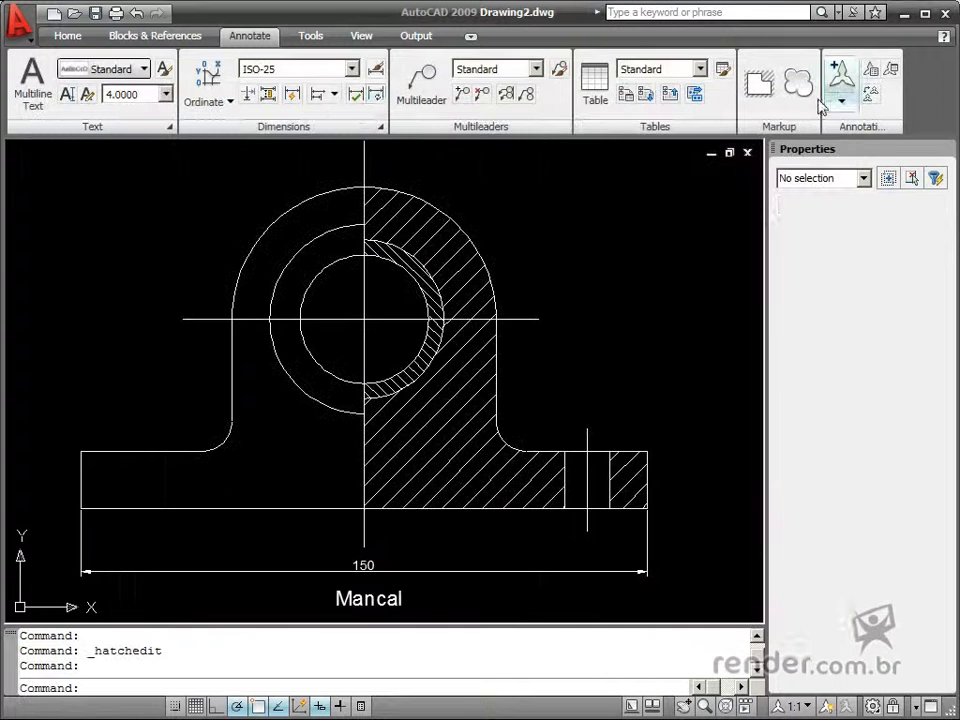
Examine the annotative and scale options in the Fit settings of the ISO-25 dimension style without altering them
left_click(376, 69)
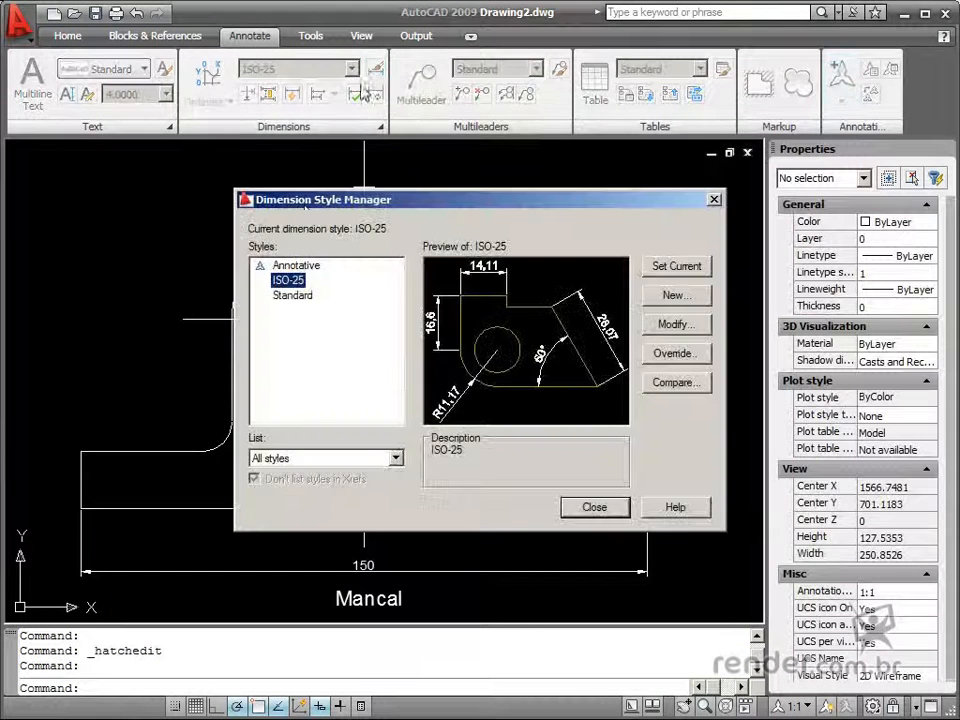
left_click(675, 324)
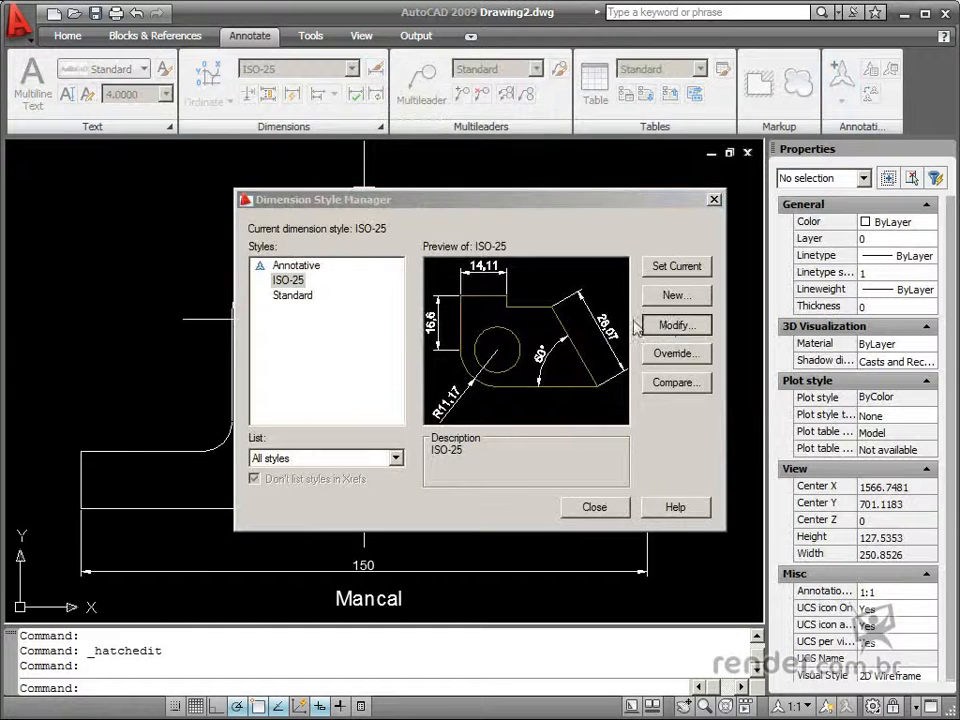
left_click(350, 143)
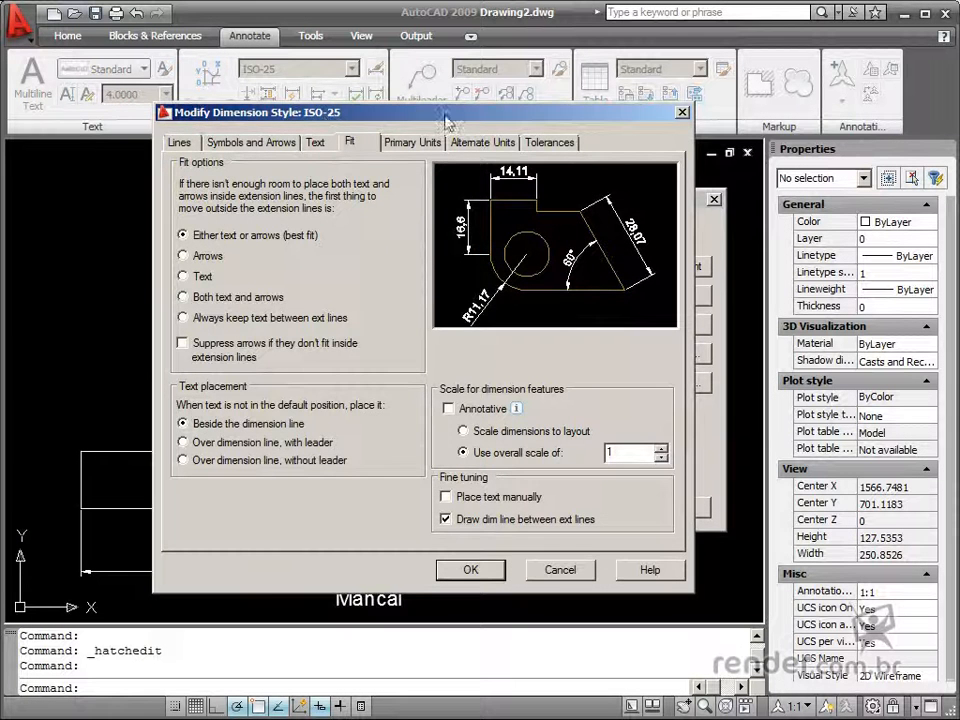
left_click(681, 112)
left_click(714, 198)
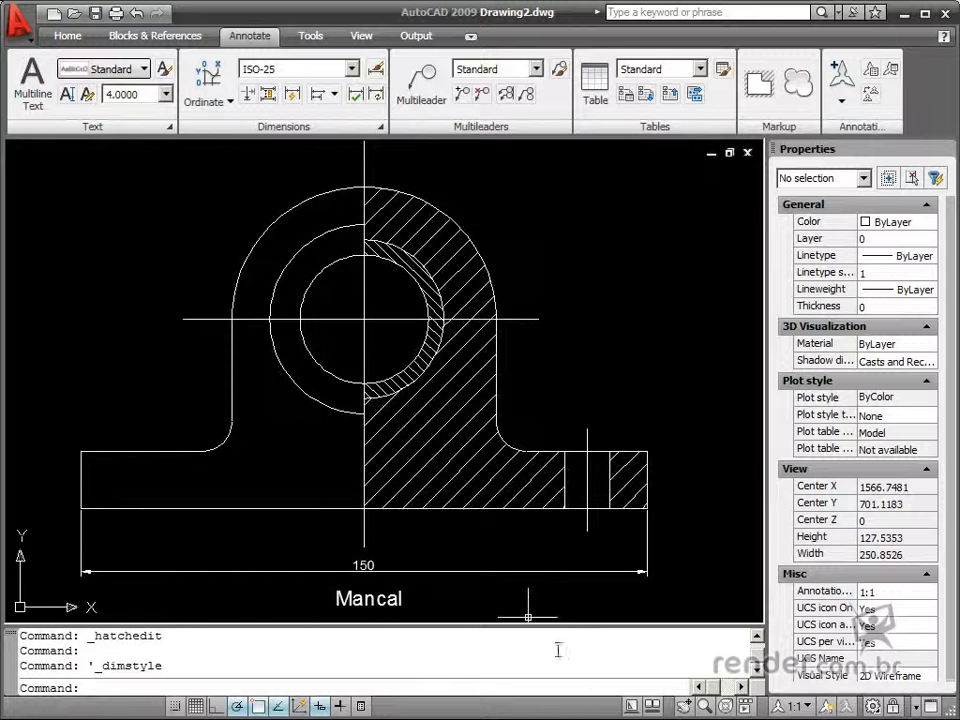
Switch to Layout1 and compare the hatch, dimension and title text in its two differently scaled viewports
left_click(634, 708)
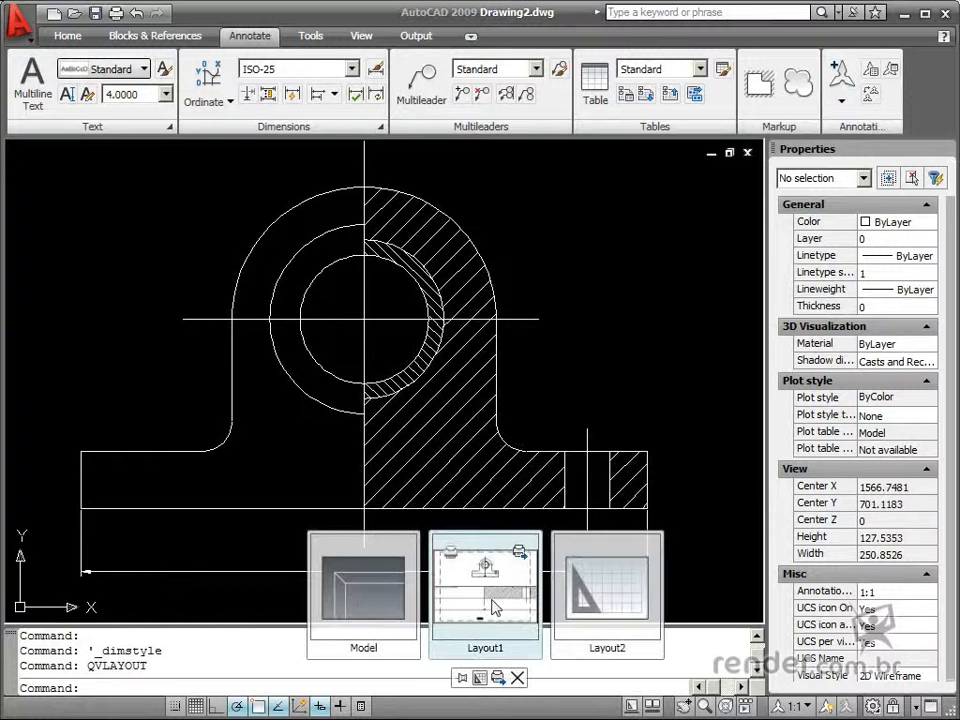
left_click(480, 605)
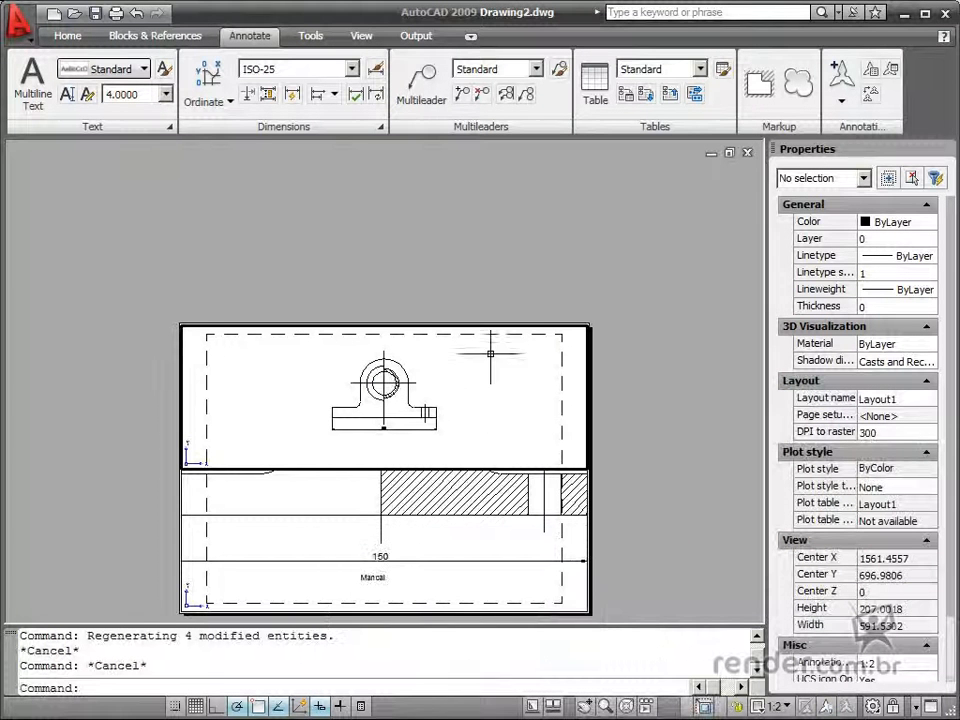
mouse_move(477, 439)
middle_mouse_down()
mouse_move(486, 392)
mouse_move(478, 435)
middle_mouse_up()
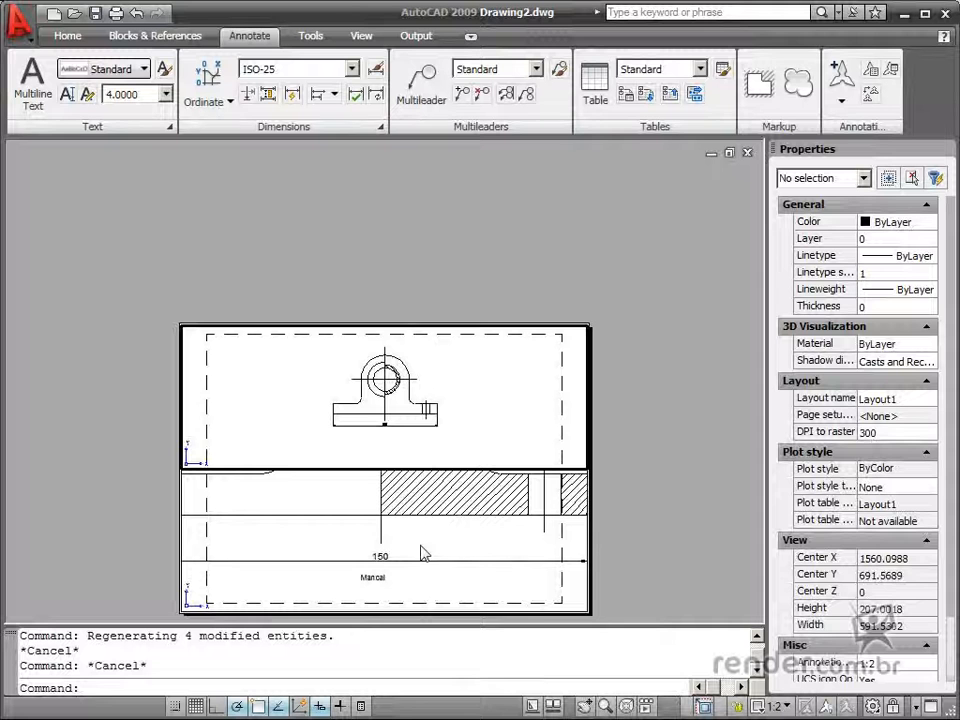
mouse_move(611, 553)
middle_mouse_down()
mouse_move(643, 495)
mouse_move(617, 560)
middle_mouse_up()
double_click(312, 310)
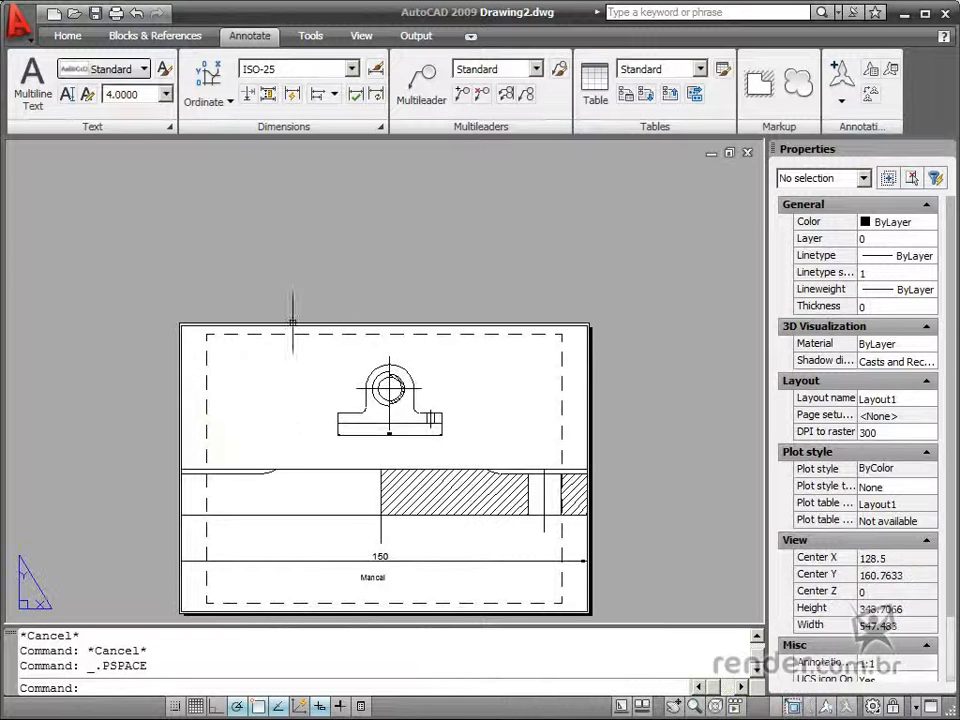
middle_click_drag(285, 433, 292, 370)
scroll(330, 360, "up", 2)
left_click(377, 352)
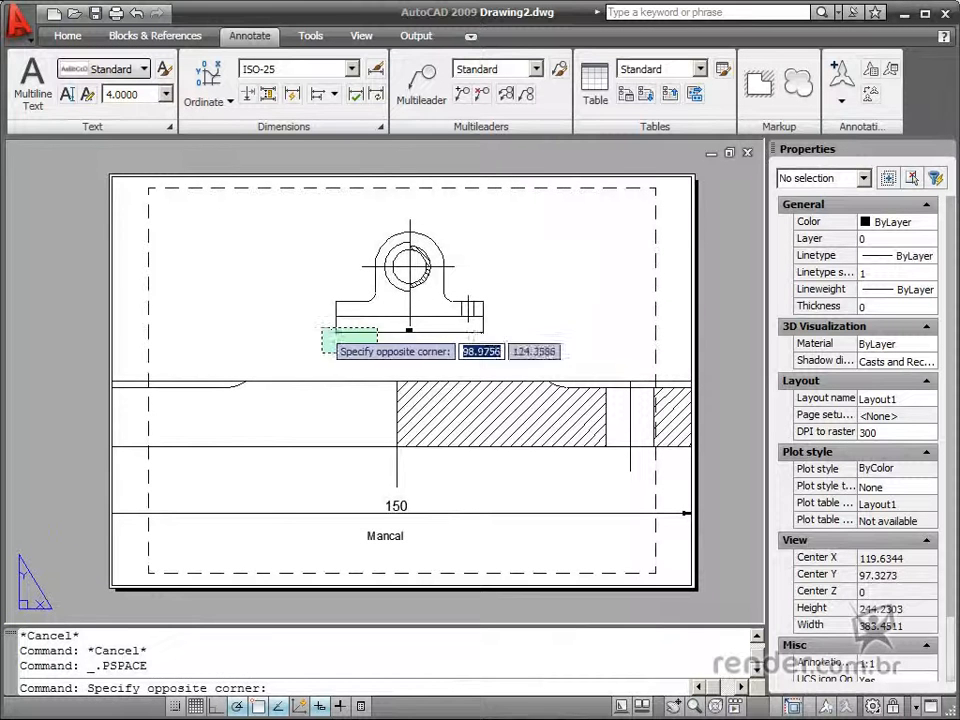
double_click(321, 327)
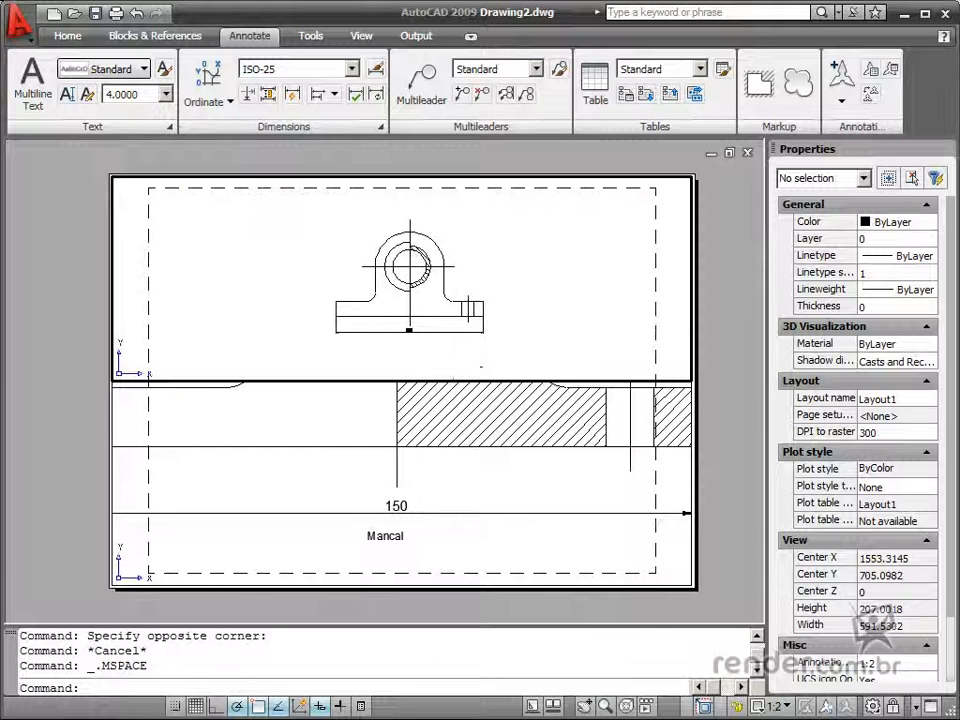
Return to model space and set the Annotative property of the bearing's base width dimension to Yes
left_click(531, 706)
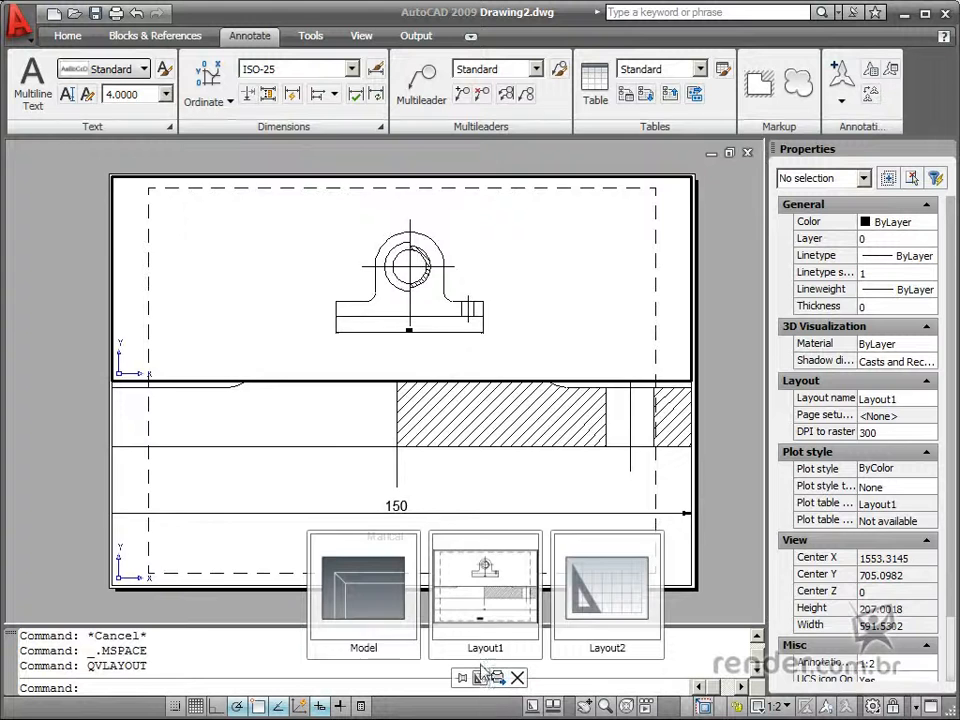
left_click(363, 590)
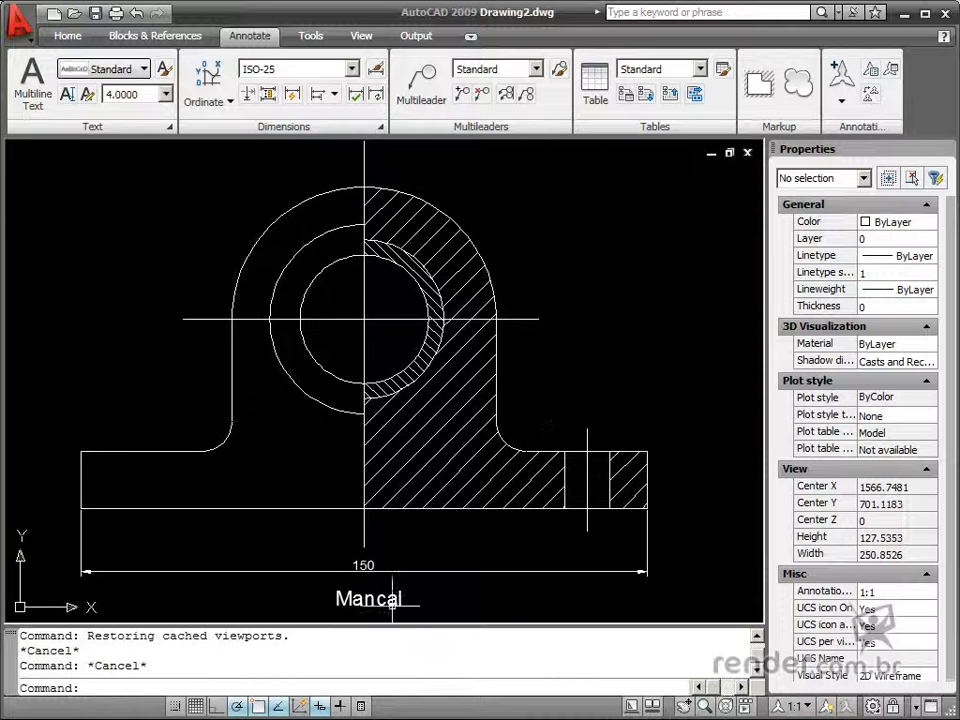
left_click(363, 566)
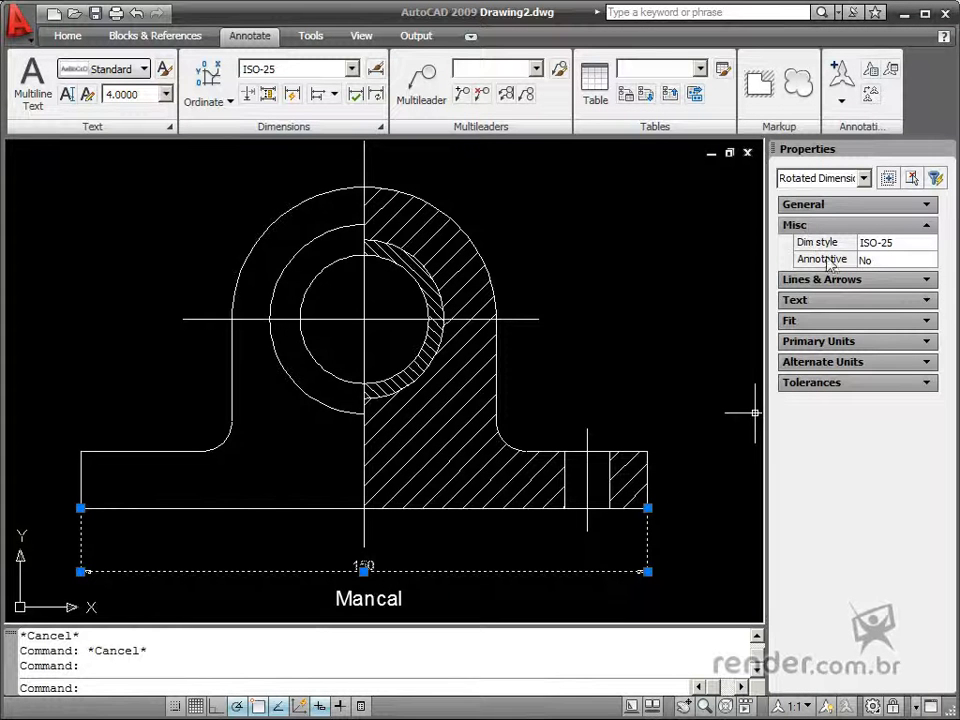
left_click(894, 262)
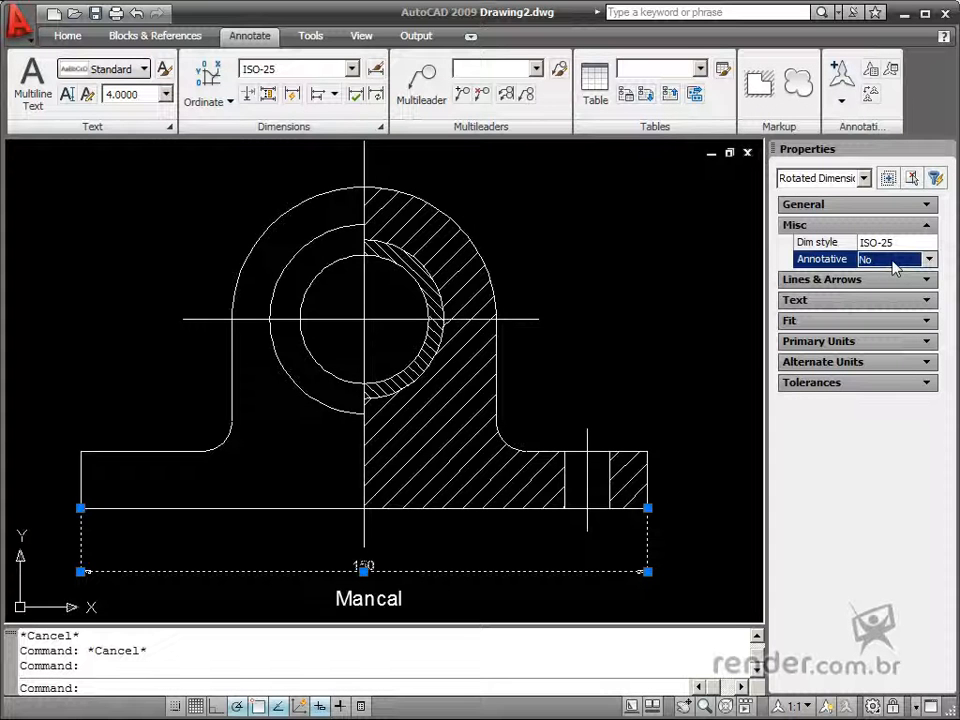
left_click(927, 261)
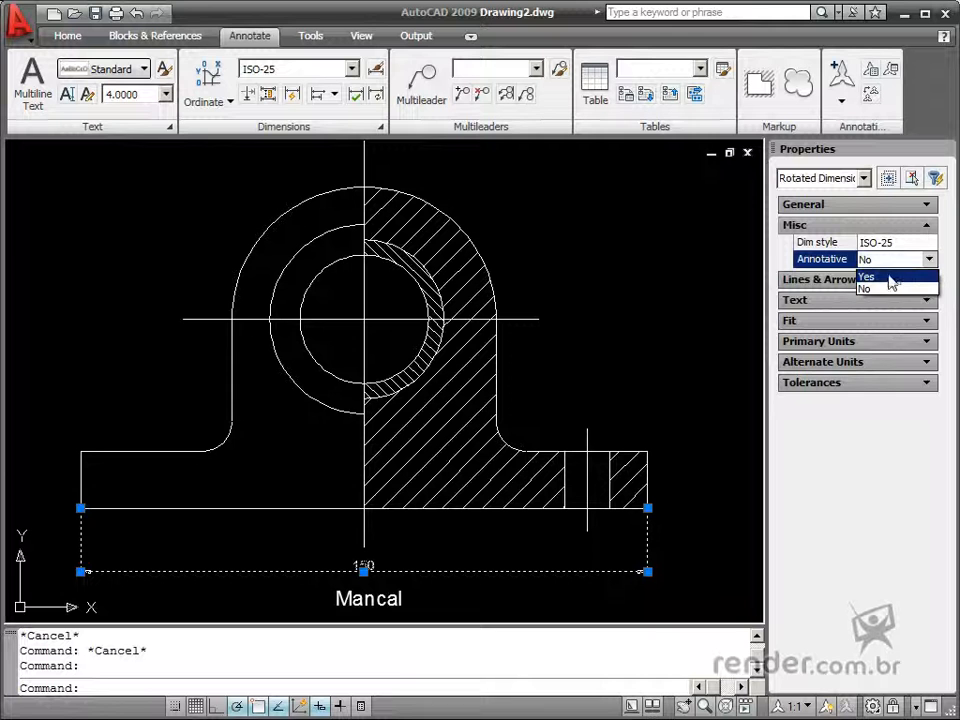
left_click(890, 278)
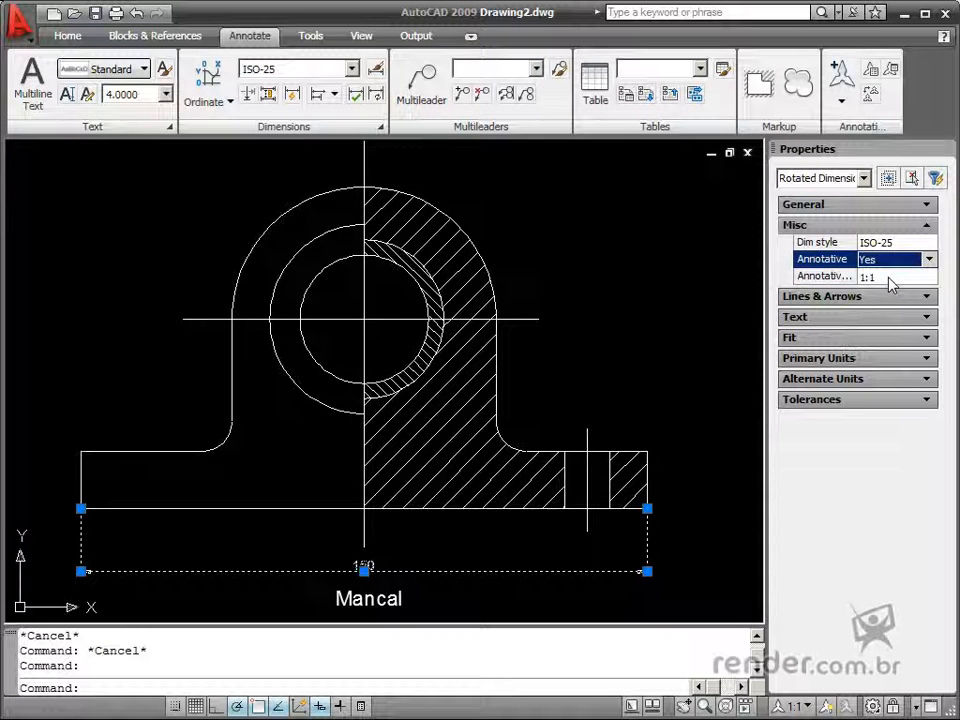
left_click(889, 279)
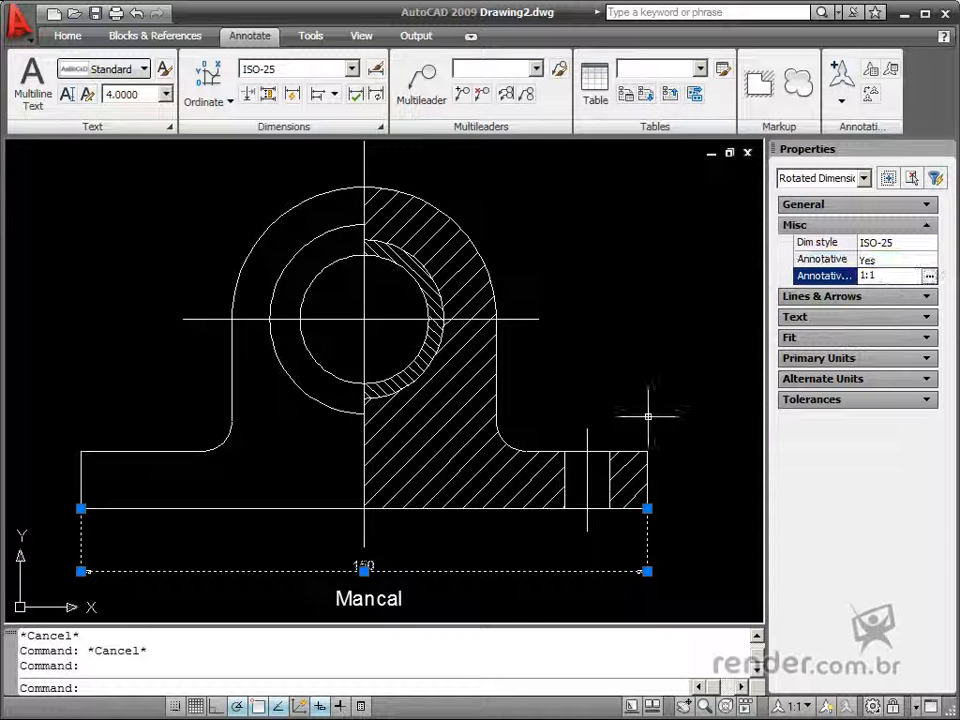
Check in Layout1 how the annotative base dimension is displayed in both viewports
left_click(634, 706)
left_click(485, 590)
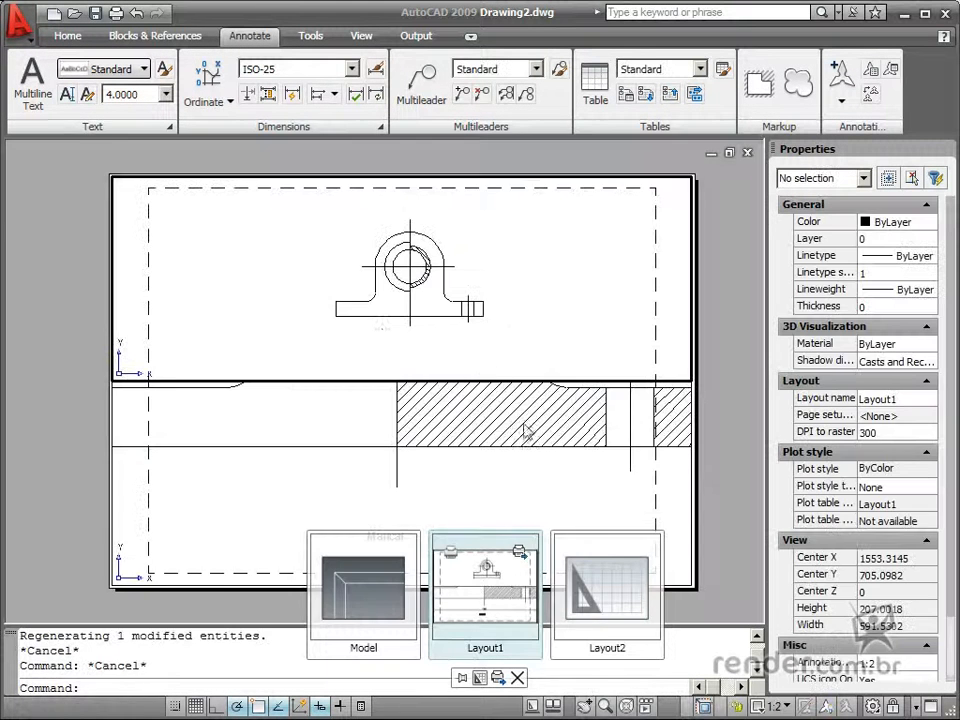
left_click(407, 338)
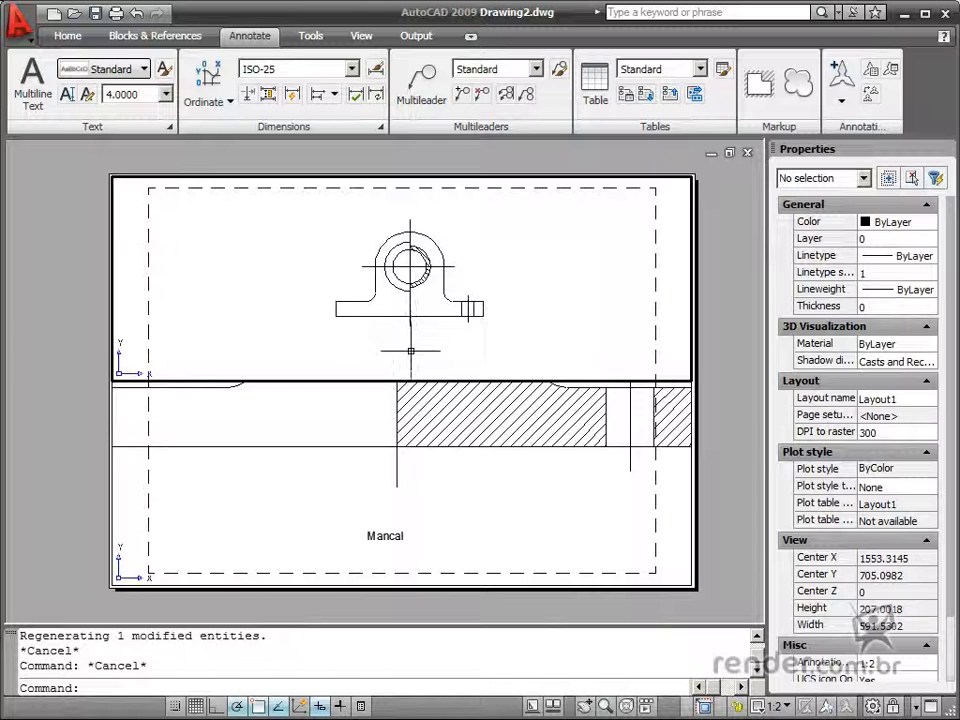
Back in model space, add the 1:2 and 2:1 annotation scales to the base width dimension and deselect it
left_click(531, 706)
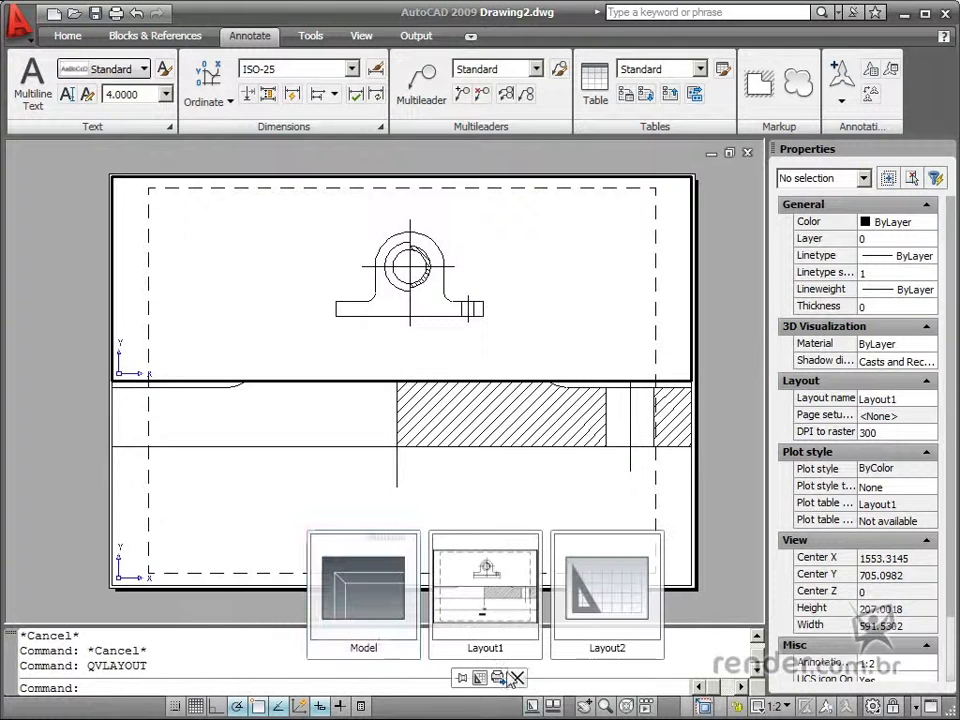
left_click(363, 590)
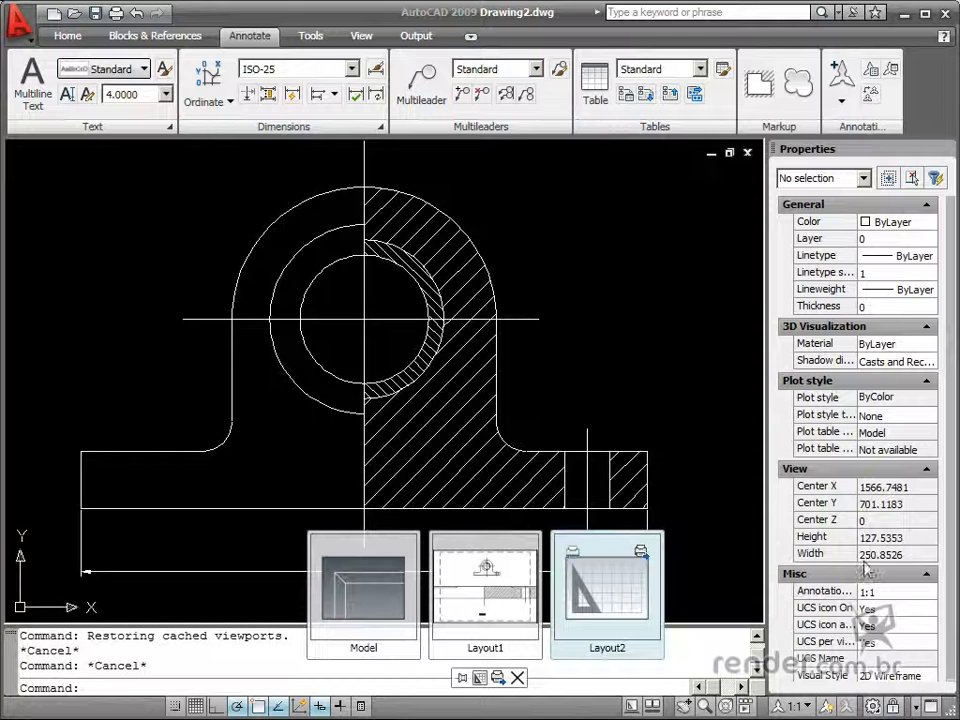
left_click(255, 571)
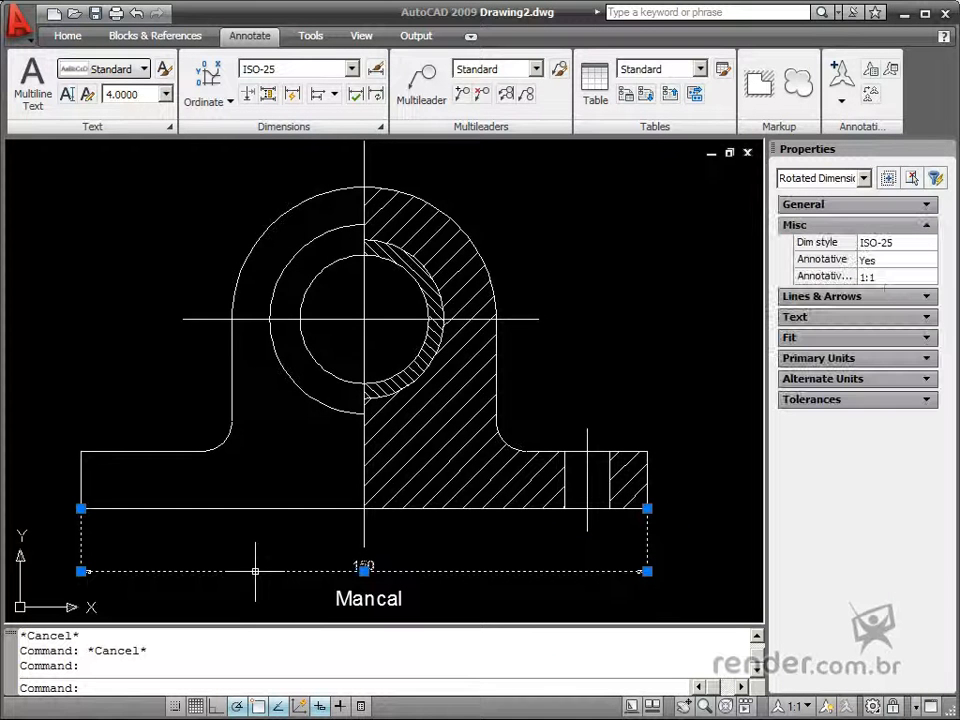
left_click(875, 276)
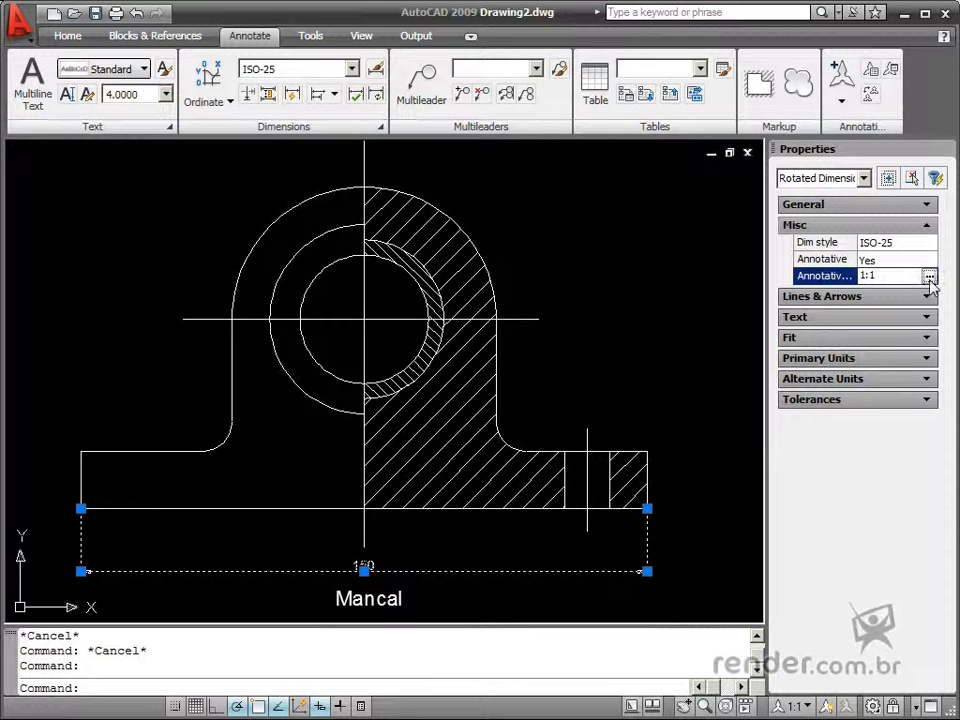
left_click(929, 277)
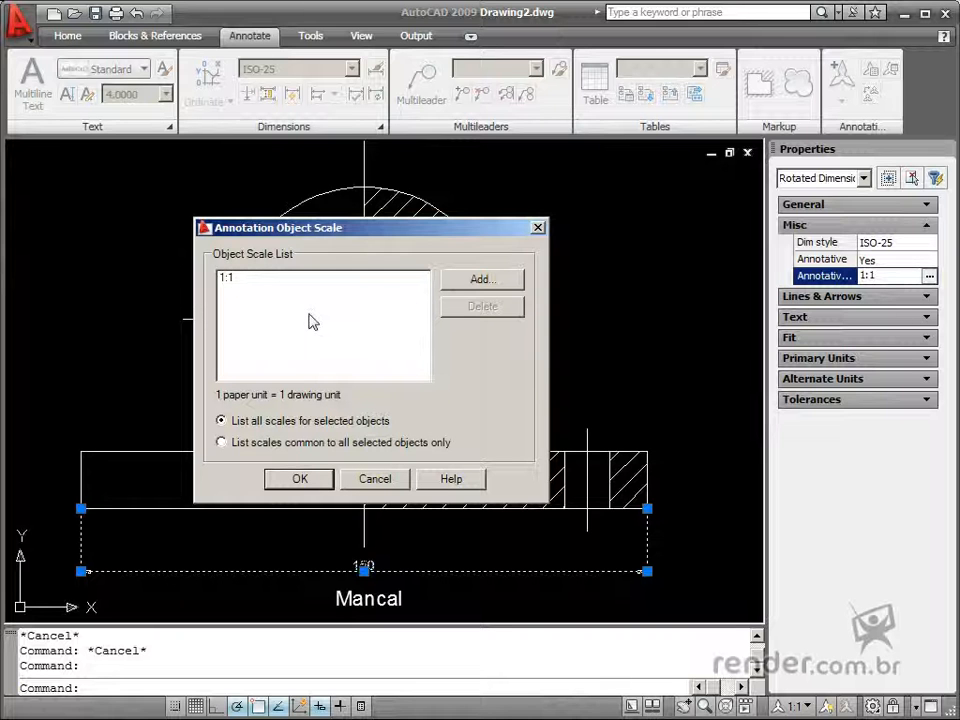
left_click(489, 283)
left_click(114, 251)
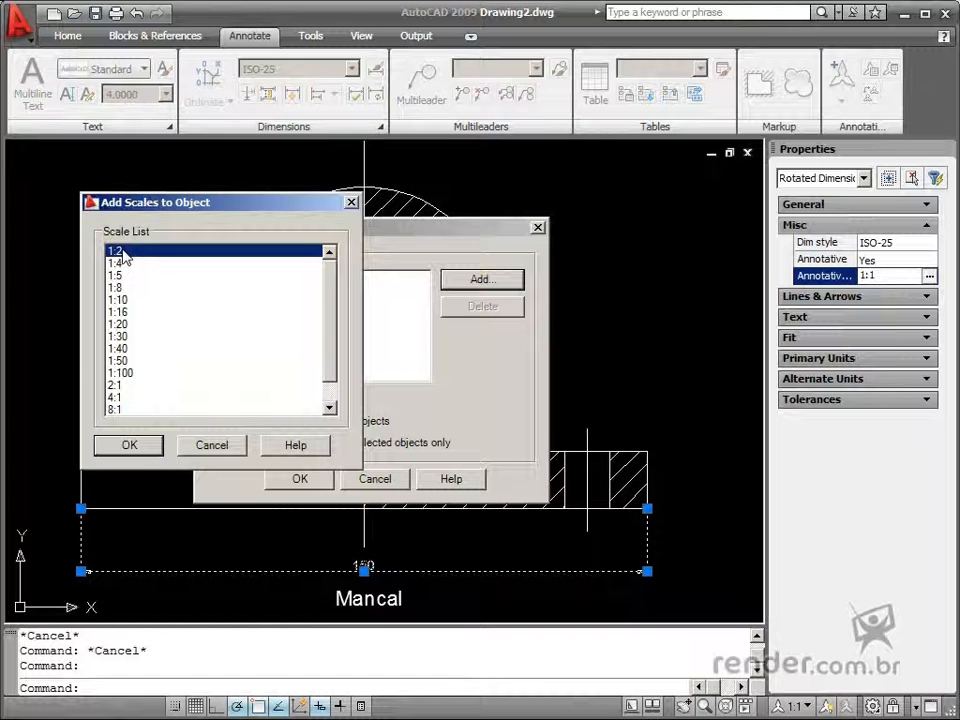
left_click(116, 385, "ctrl")
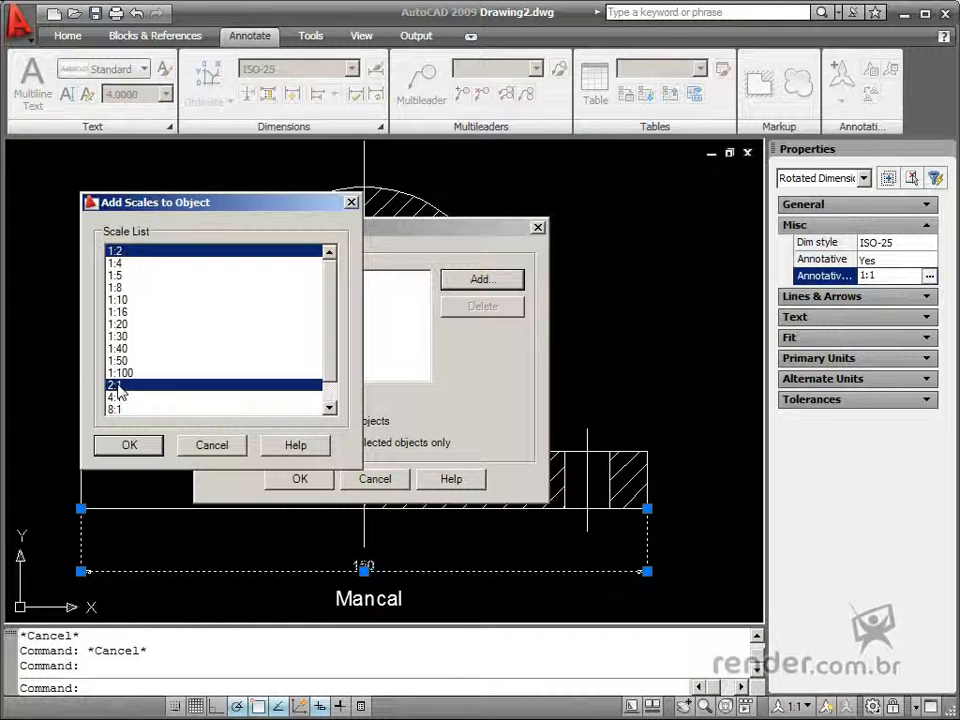
left_click(130, 446)
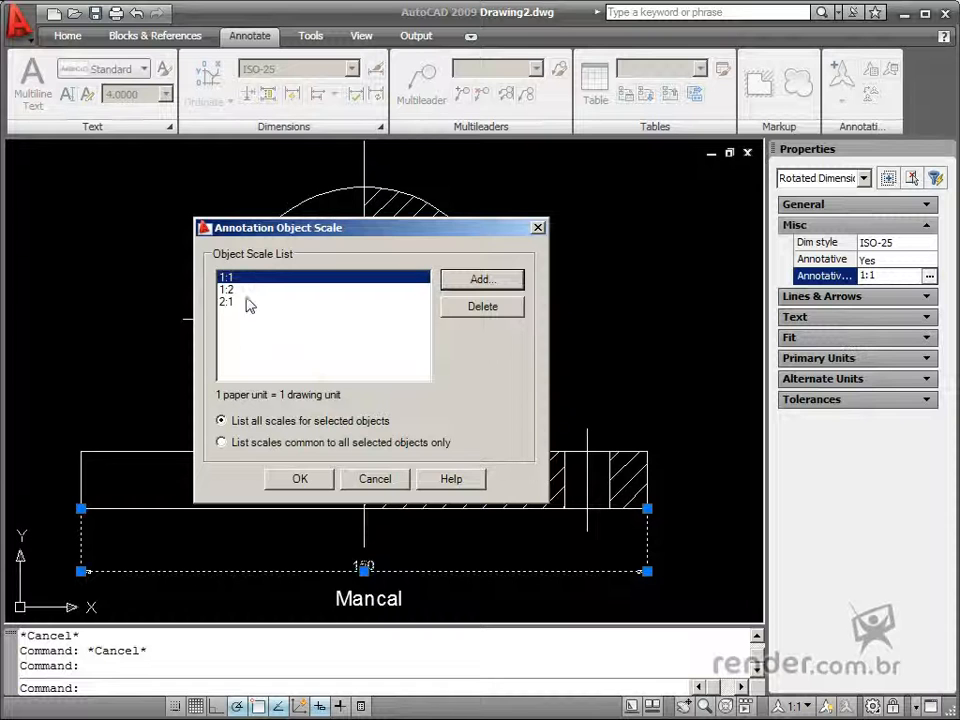
left_click(300, 480)
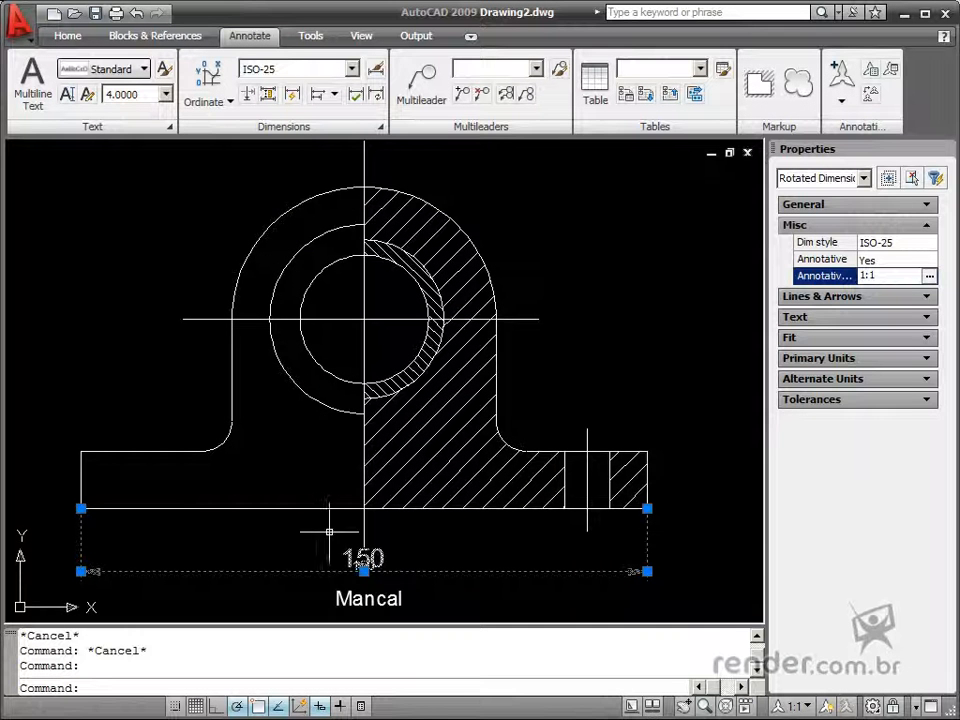
key("Escape")
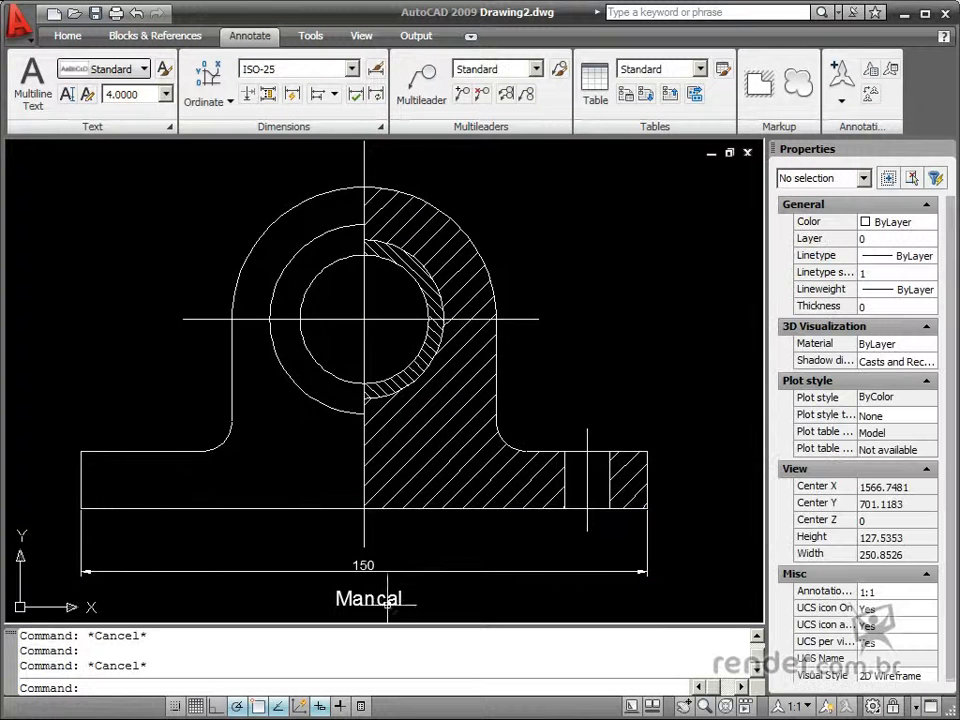
Add the 1:2 annotation scale to the Mancal title text below the base dimension, and deselect it
left_click(379, 601)
left_click(377, 600)
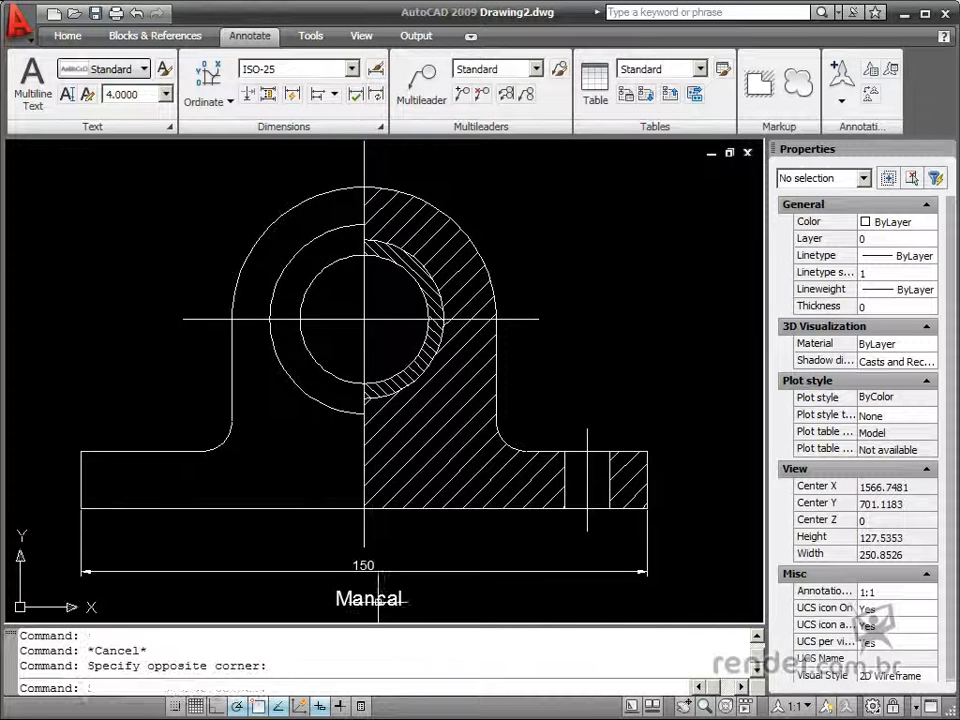
left_click(378, 601)
left_click(378, 601)
key("Escape")
left_click(381, 597)
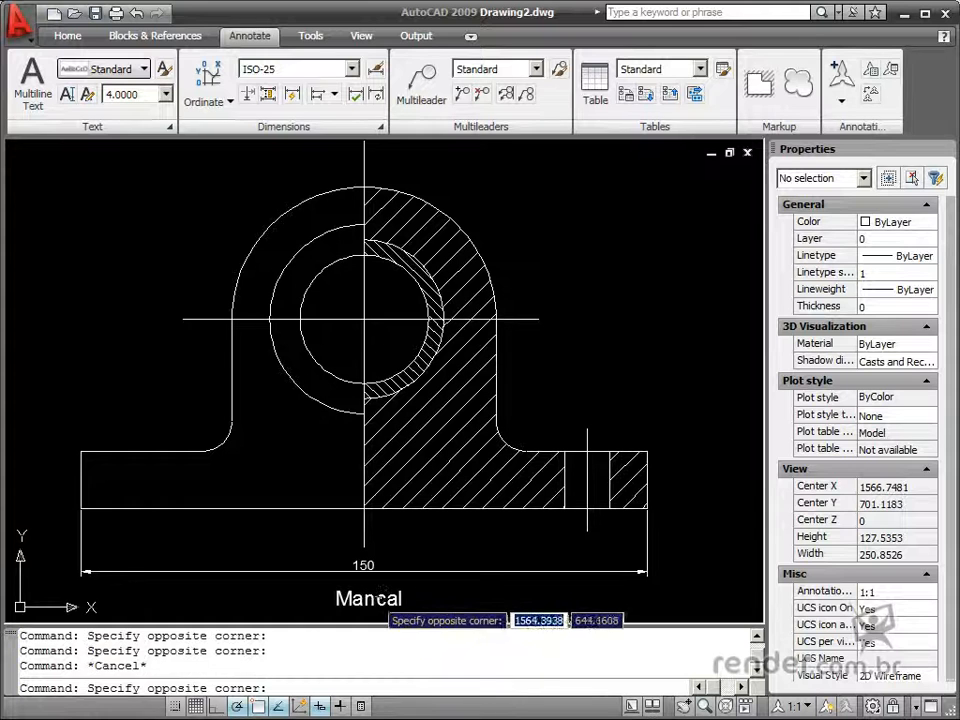
left_click(375, 596)
left_click(369, 595)
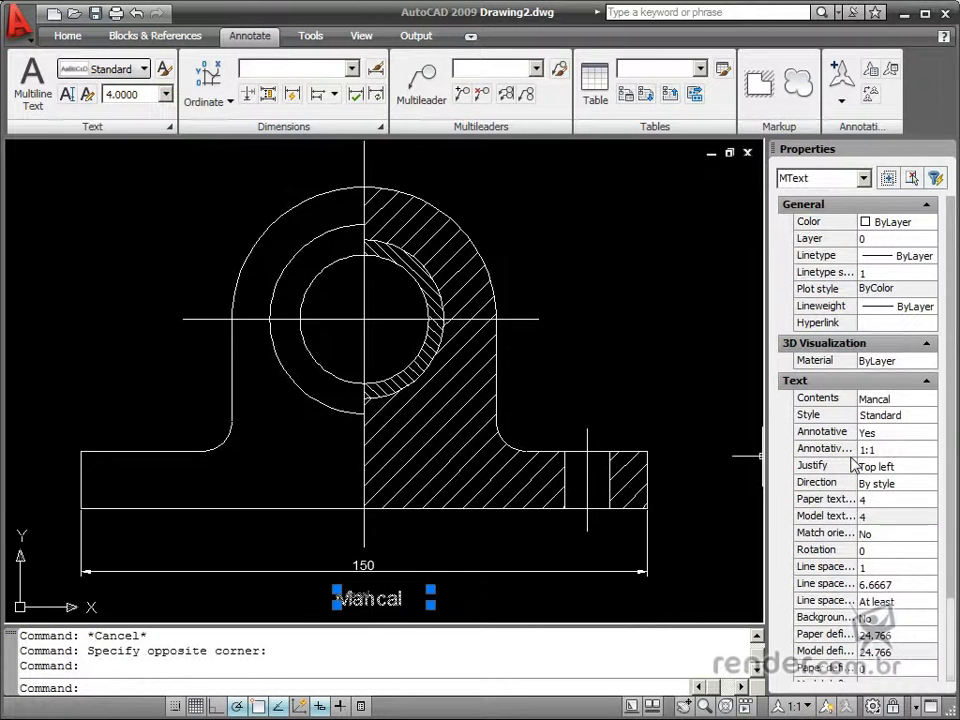
left_click(922, 448)
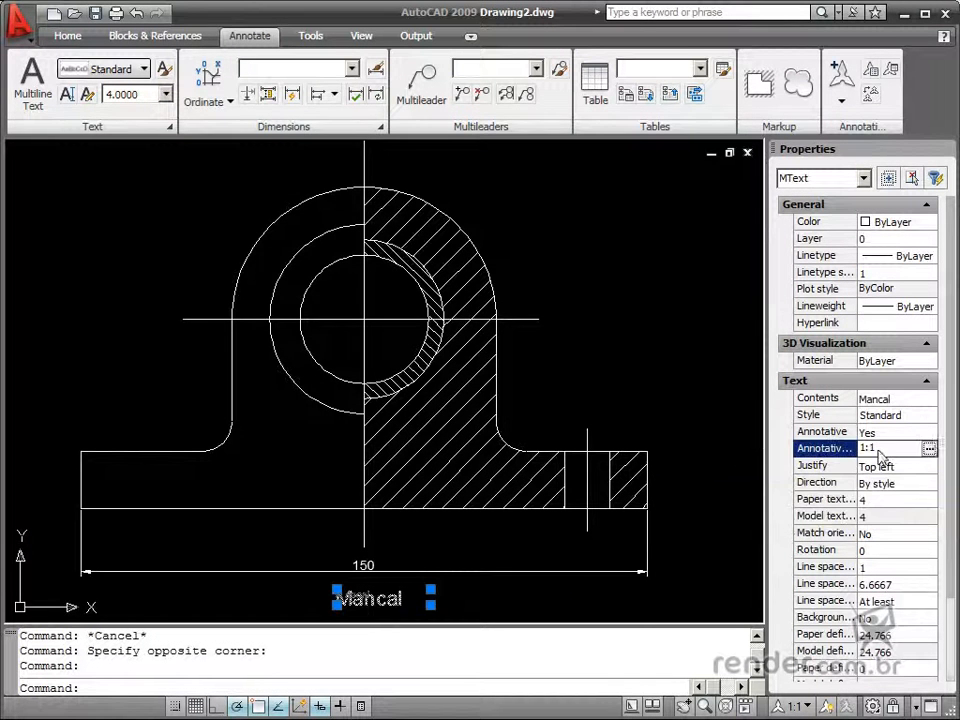
left_click(929, 448)
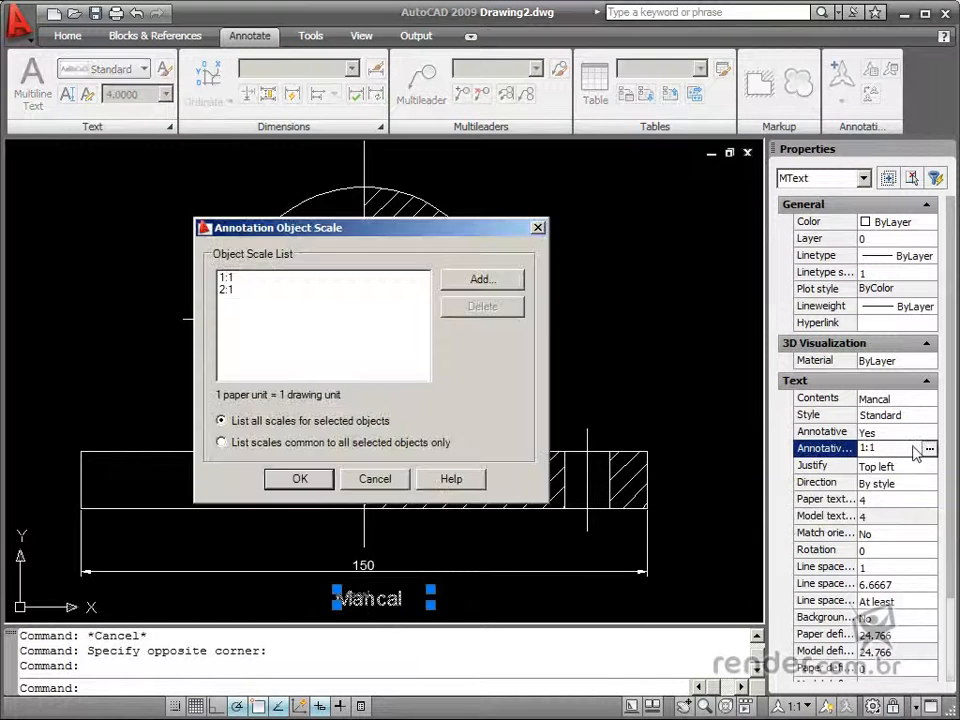
left_click(482, 280)
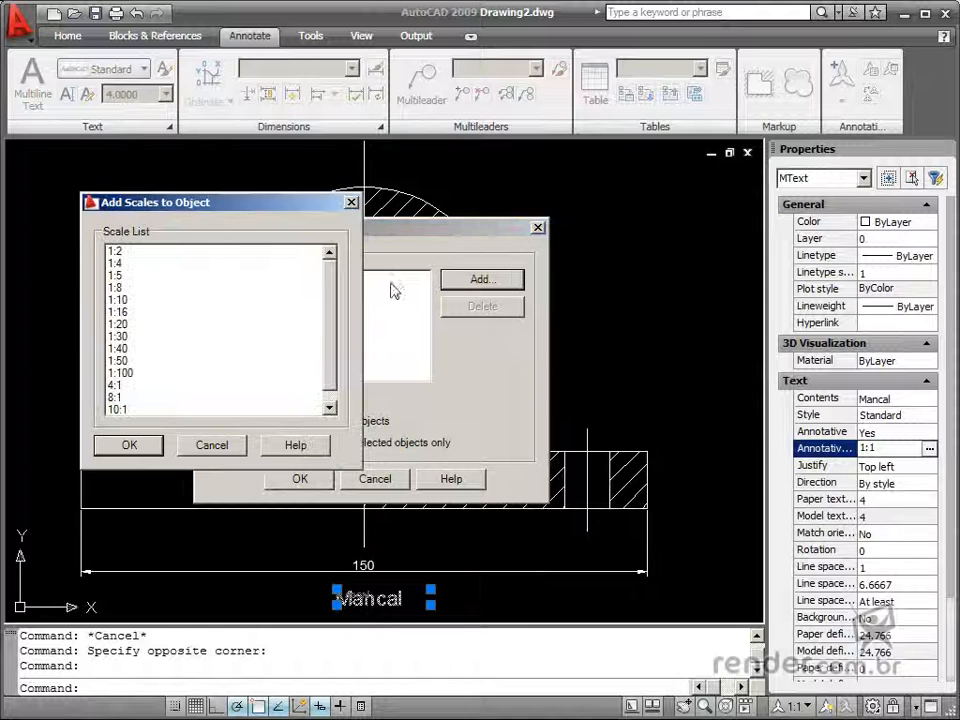
left_click(130, 446)
left_click(322, 480)
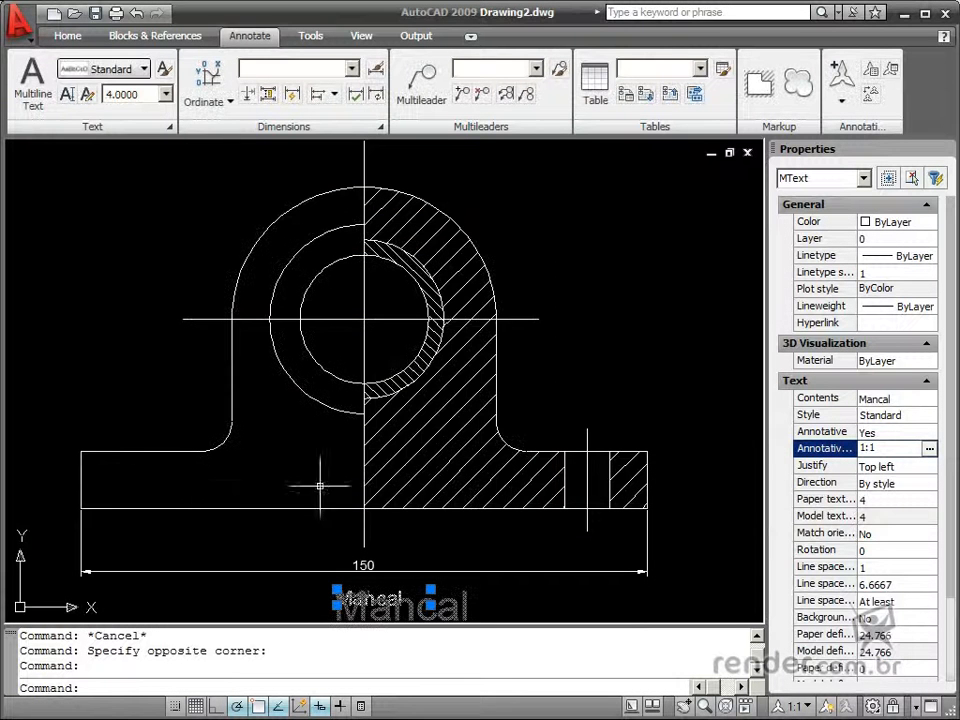
key("Escape")
Add the 1:2 annotation scale to the ANSI31 hatch of the bearing body's sectioned half, and deselect it
left_click(432, 459)
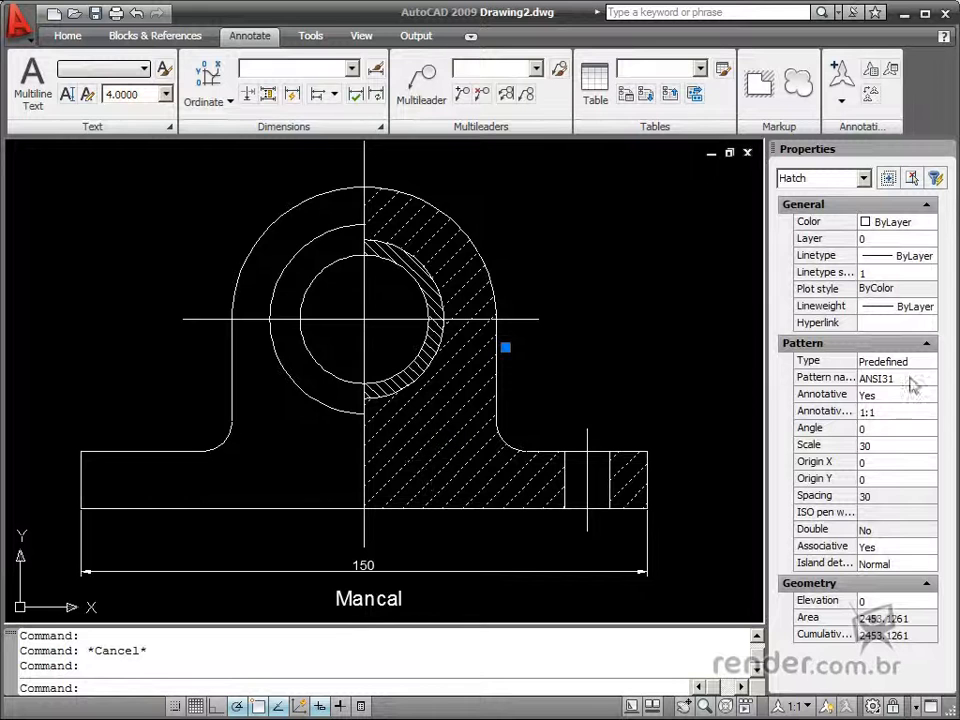
left_click(888, 412)
left_click(929, 411)
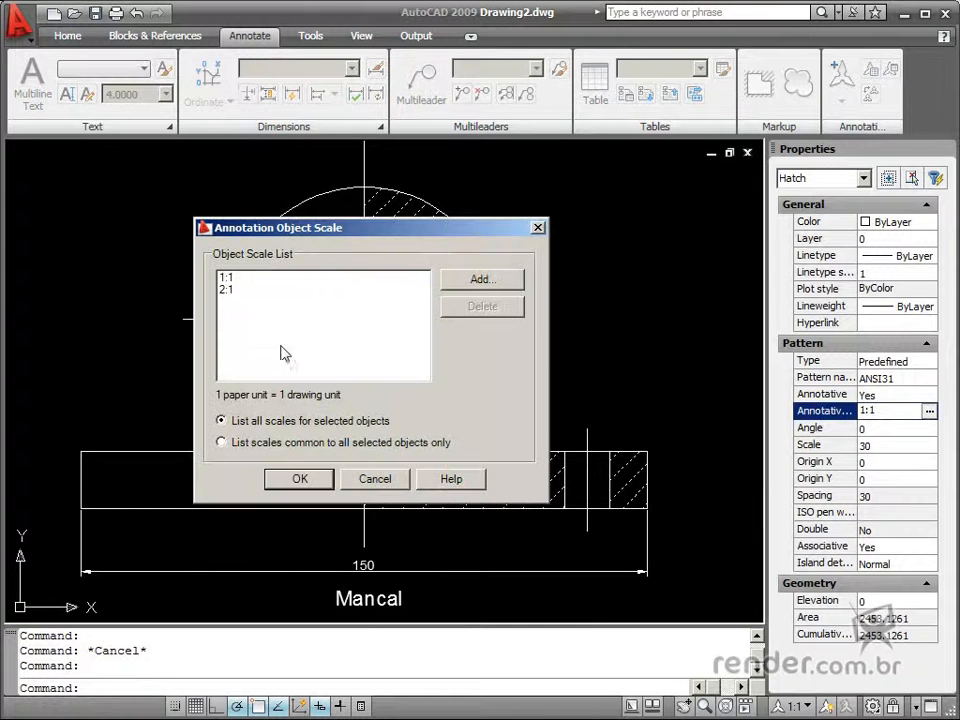
left_click(482, 279)
left_click(128, 251)
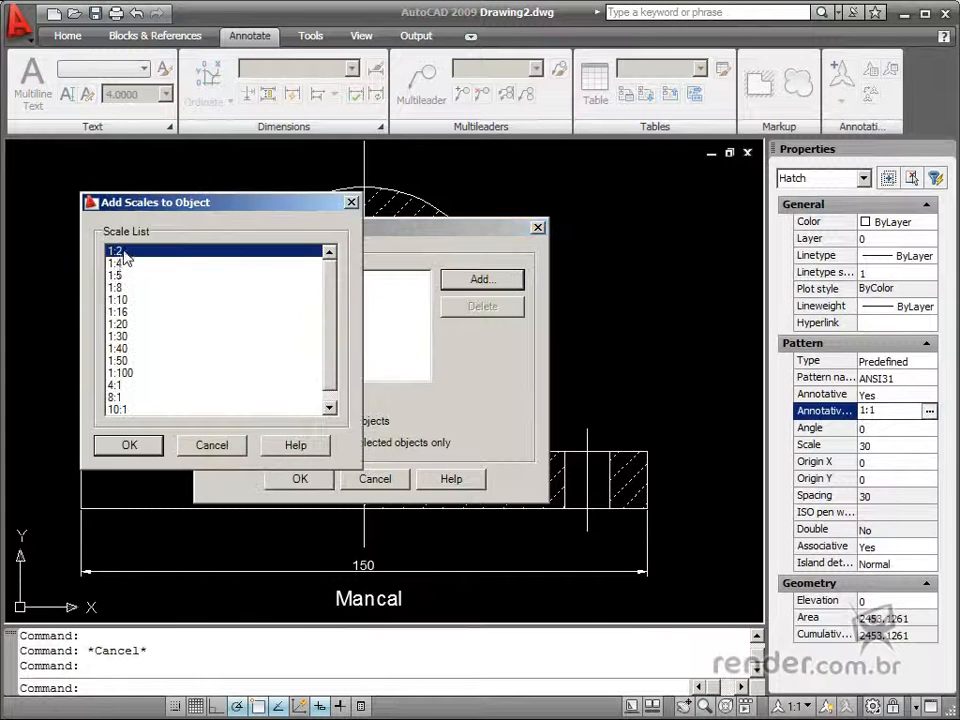
left_click(142, 446)
left_click(300, 479)
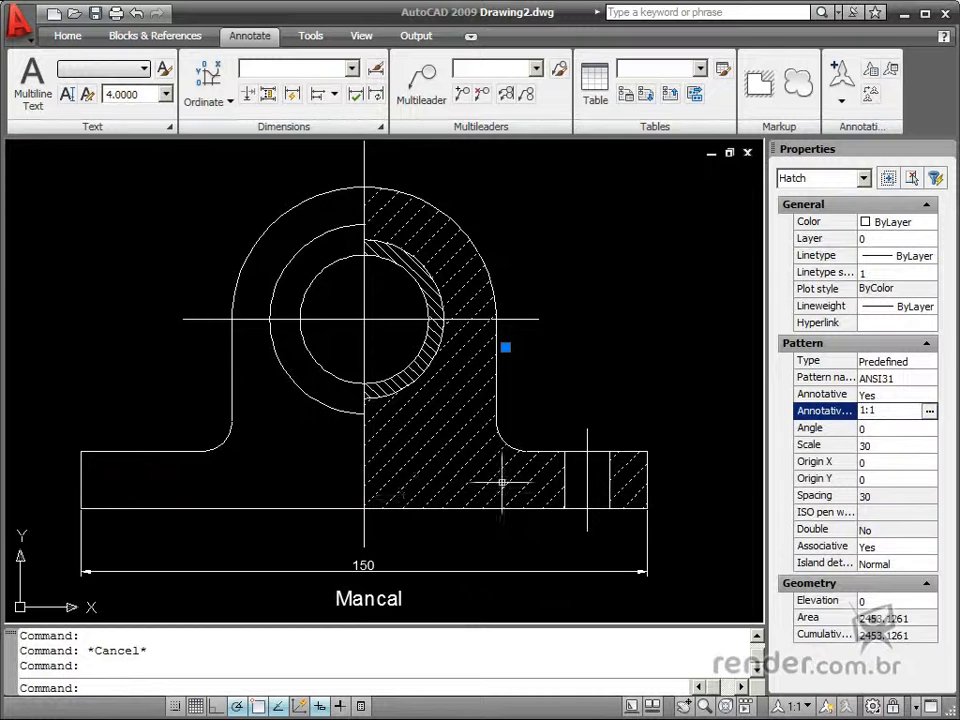
key("Escape")
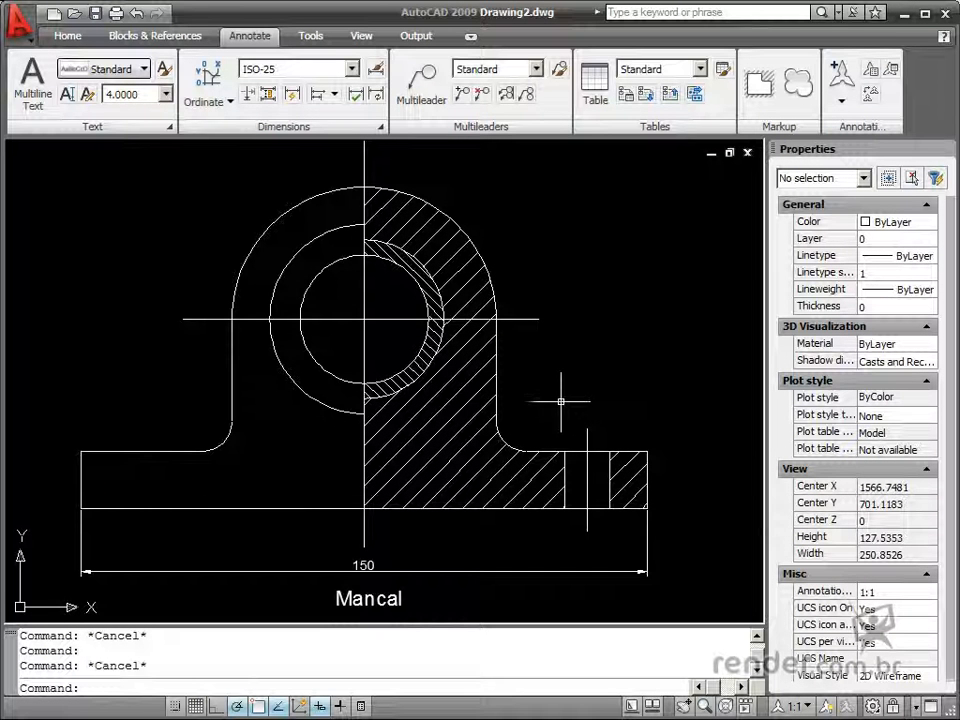
Select the Mancal title text and review its object scale list without changing it
left_click(385, 592)
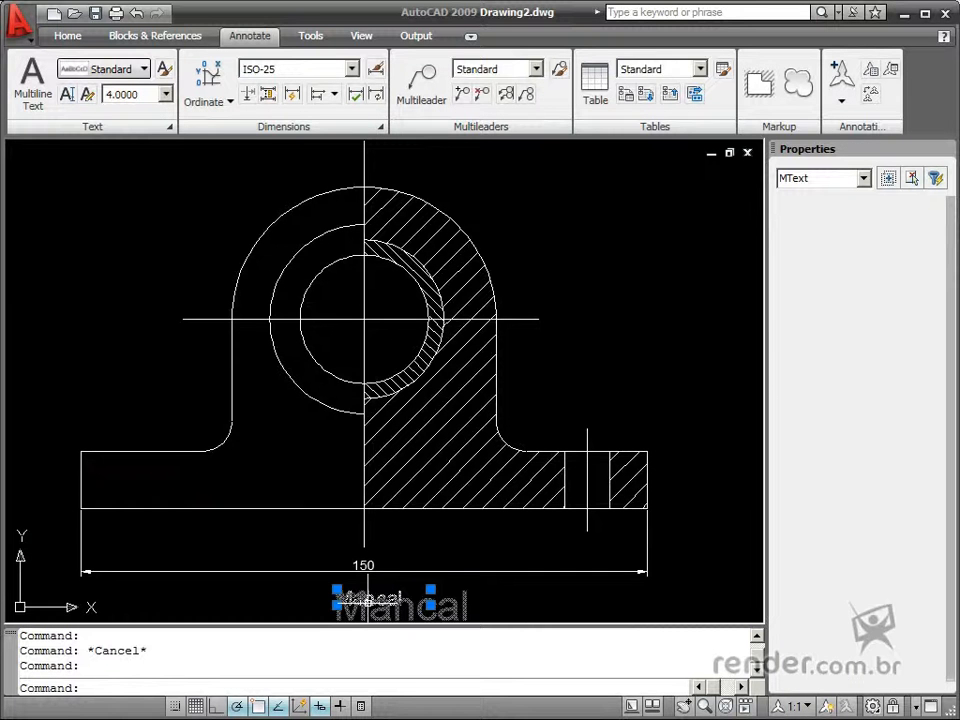
middle_click_drag(509, 600, 508, 564)
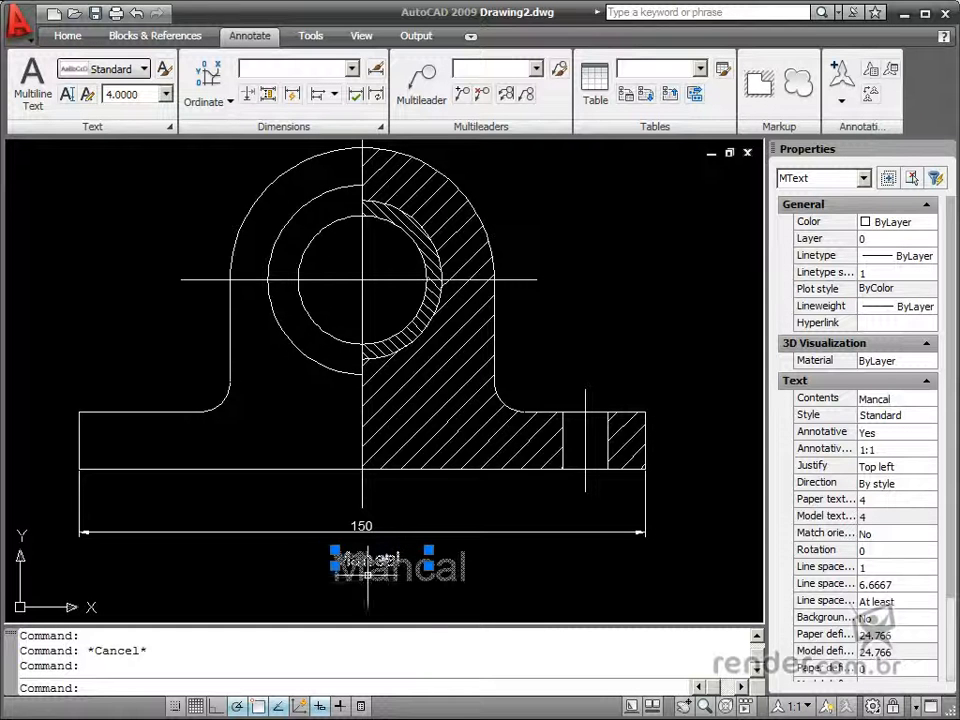
left_click(875, 451)
left_click(928, 448)
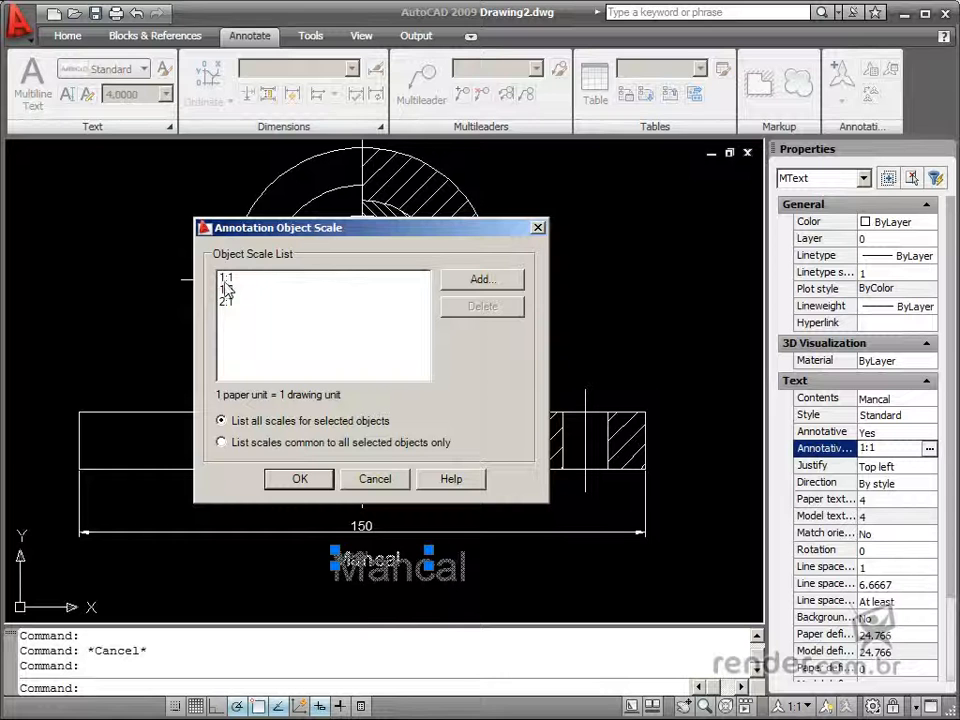
left_click(538, 227)
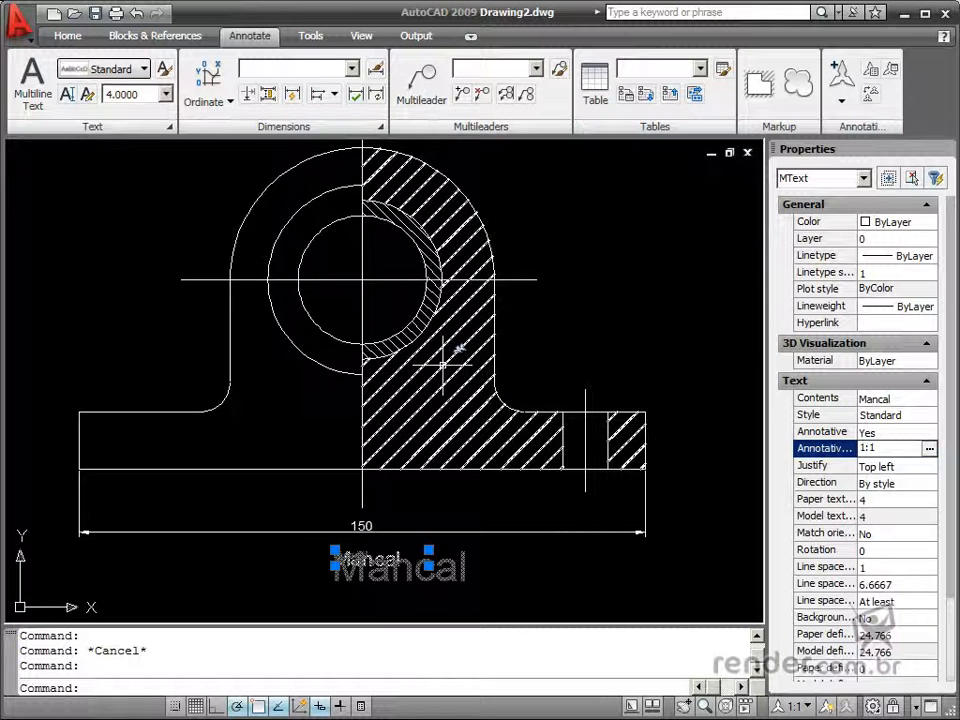
Switch to Layout1 and compare the display of the hatch, base dimension and Mancal title in both viewports
left_click(175, 37)
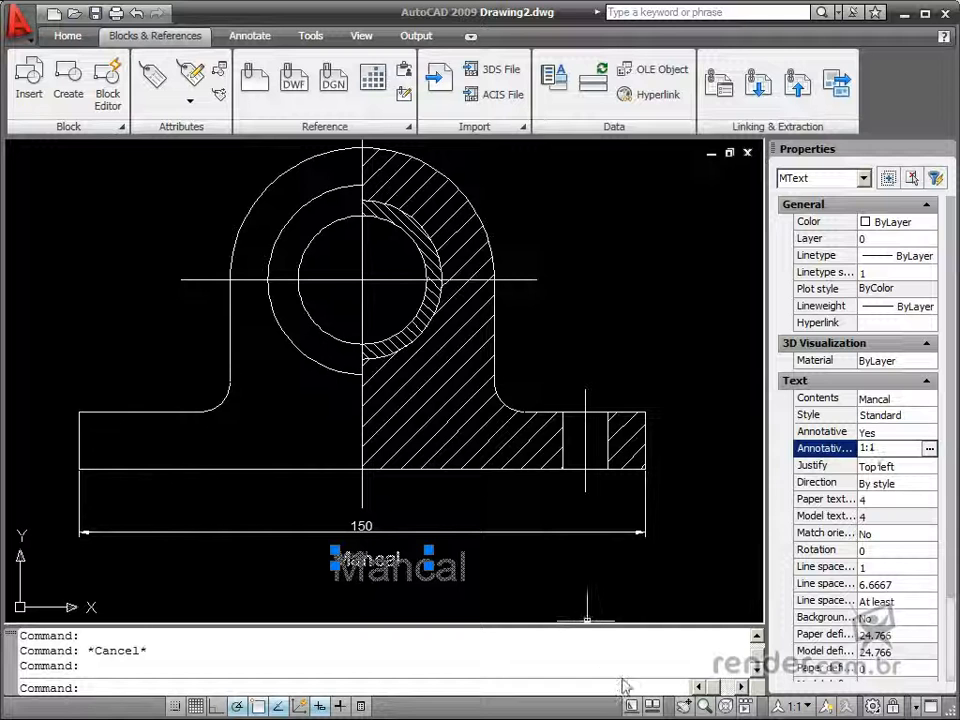
left_click(631, 707)
left_click(485, 585)
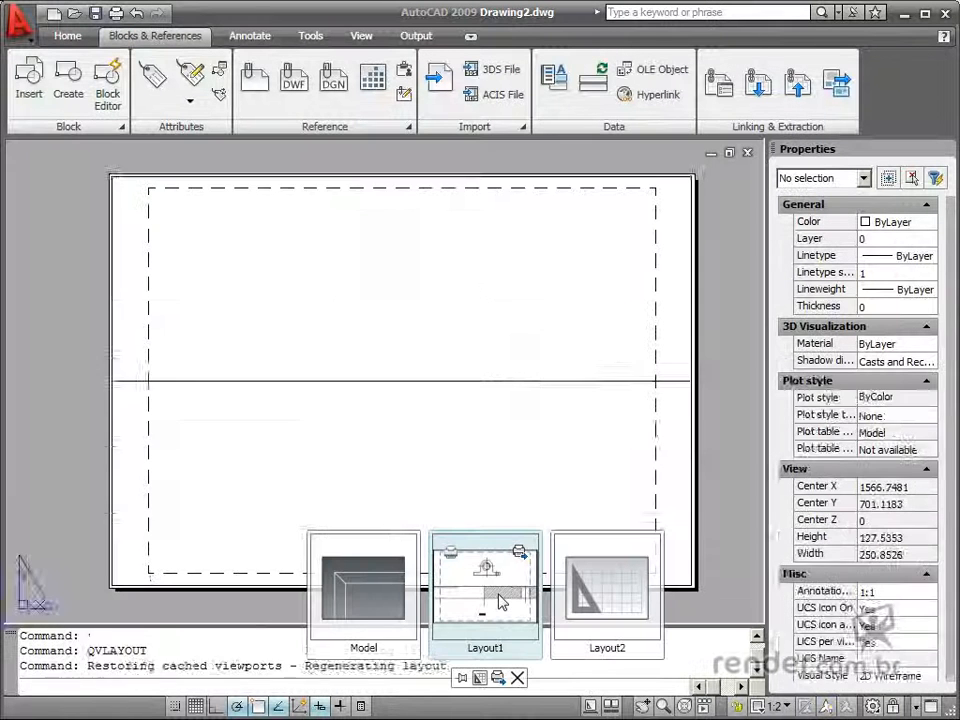
left_click(441, 367)
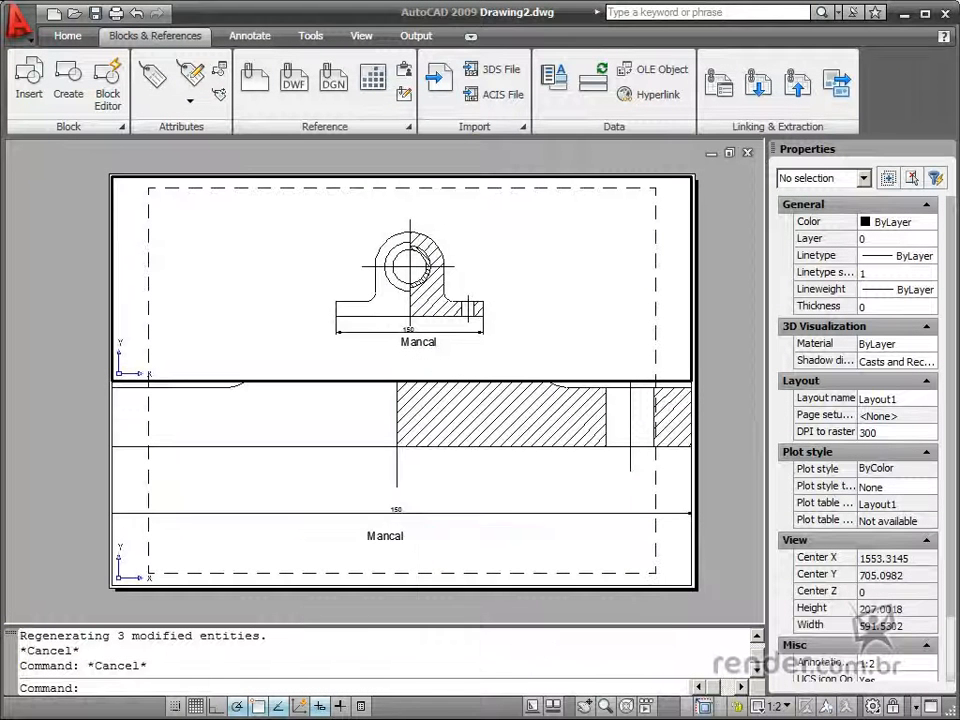